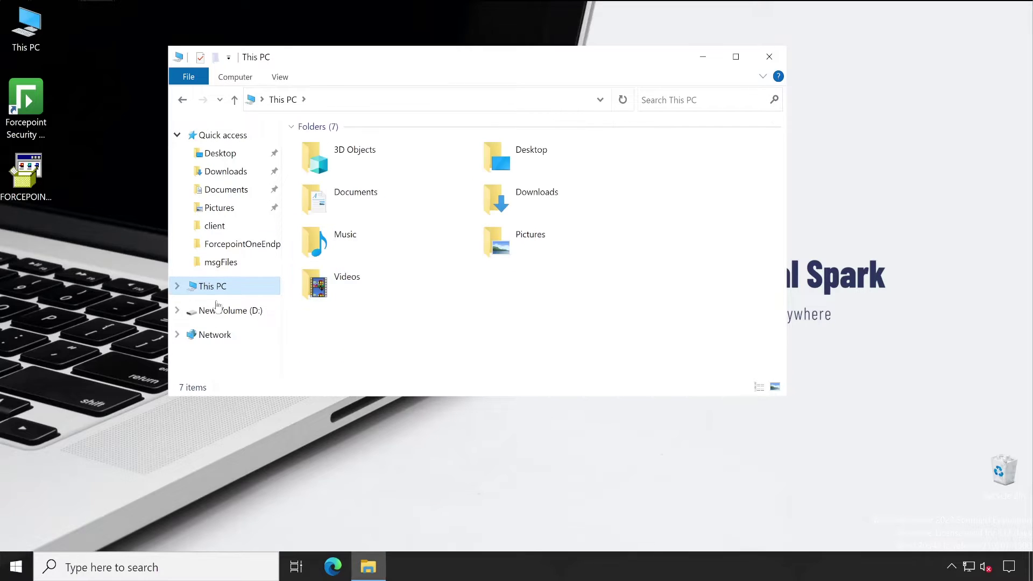
Step: Navigate from Local Disk (C:) through Program Files (x86) into the Websense folder
{"action": "scroll", "coordinate": [373, 327], "scroll_direction": "down", "scroll_amount": 1}
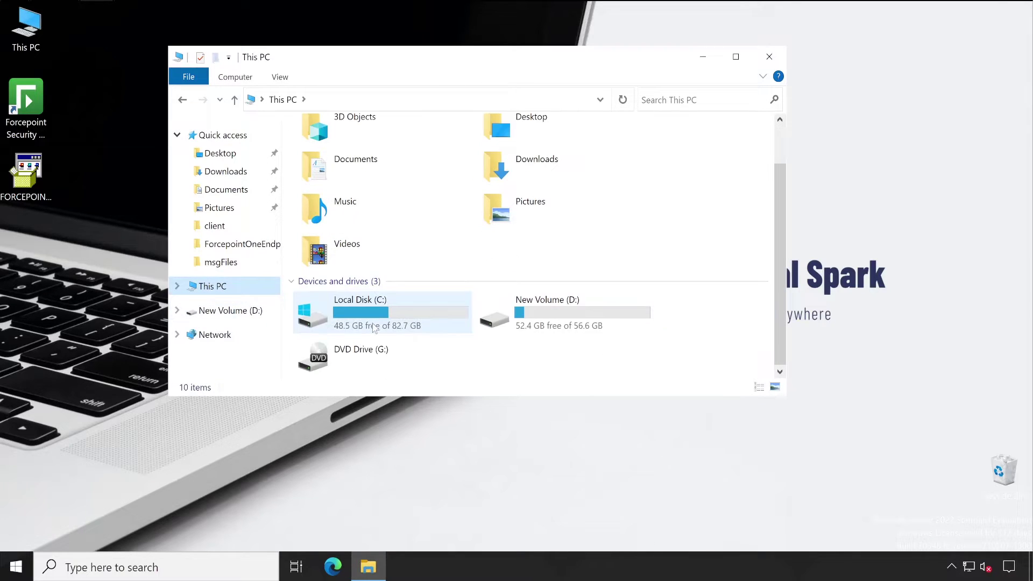
{"action": "double_click", "coordinate": [412, 315]}
{"action": "double_click", "coordinate": [383, 180]}
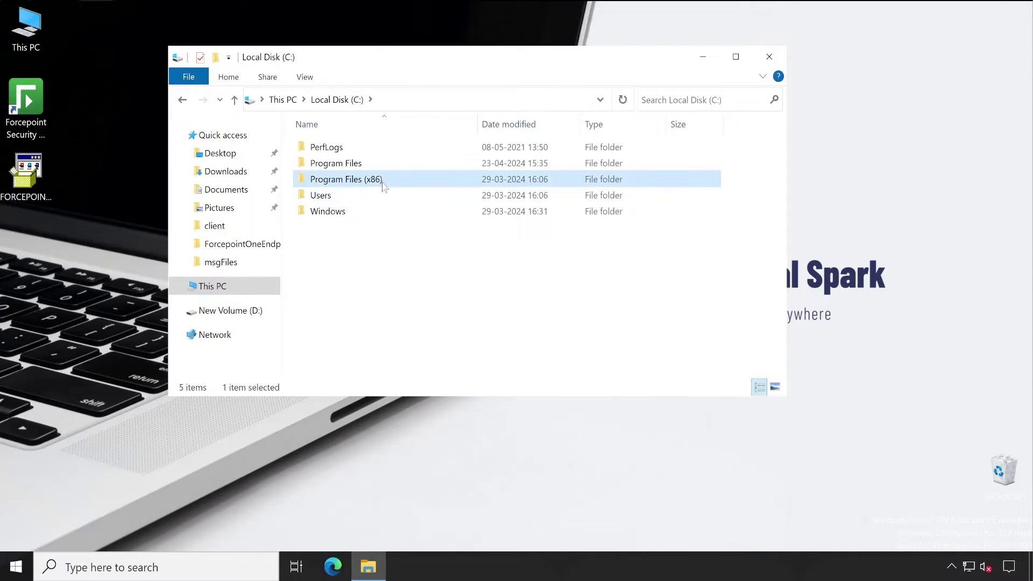
{"action": "left_click", "coordinate": [370, 310]}
{"action": "double_click", "coordinate": [370, 309]}
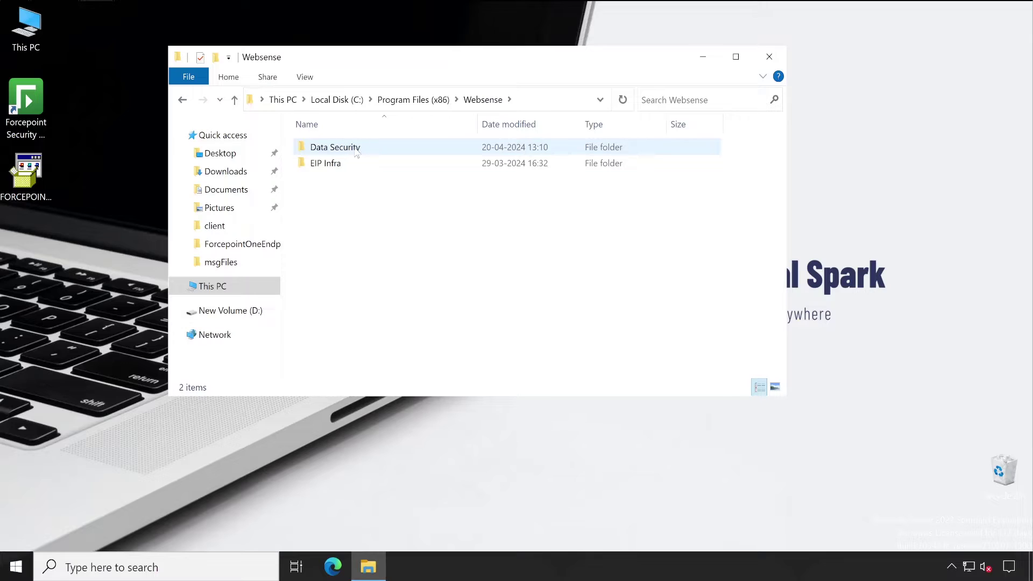
Step: Go through Data Security > custom > endpoint > msgFiles and try opening the English message file
{"action": "double_click", "coordinate": [356, 152]}
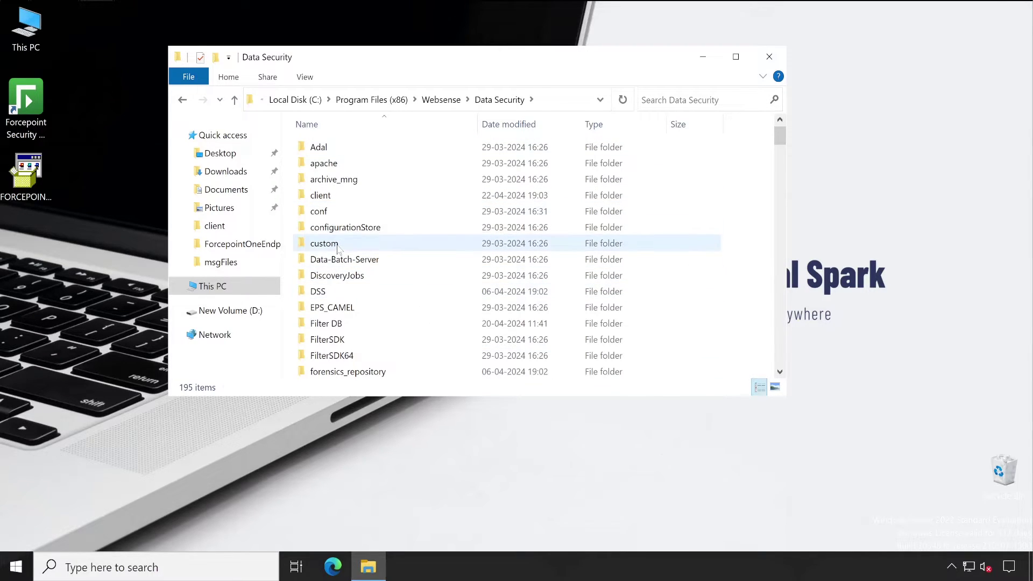
{"action": "left_click", "coordinate": [338, 245]}
{"action": "double_click", "coordinate": [337, 246]}
{"action": "left_click", "coordinate": [325, 149]}
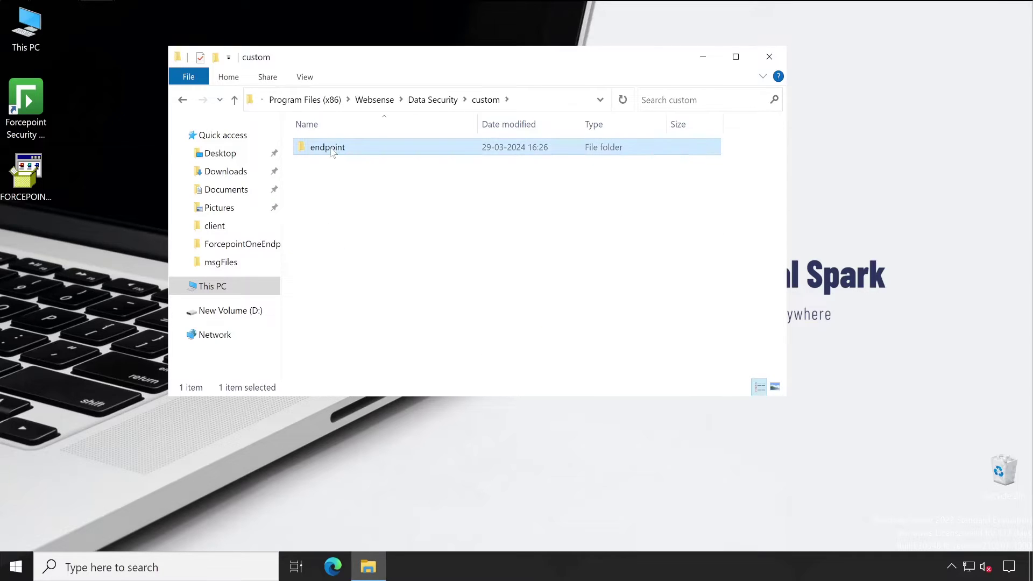
{"action": "double_click", "coordinate": [328, 151]}
{"action": "double_click", "coordinate": [329, 149]}
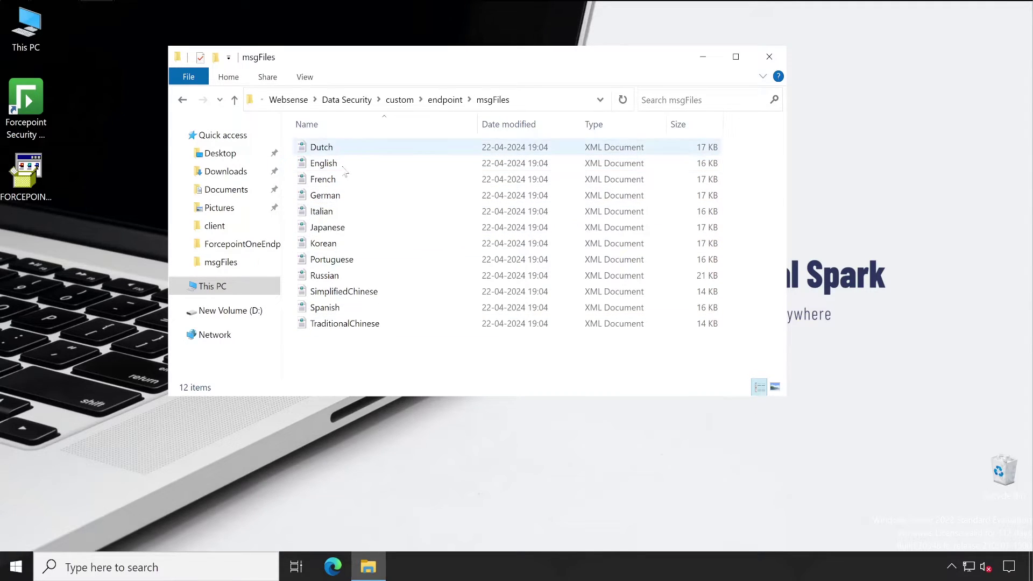
{"action": "double_click", "coordinate": [325, 163]}
{"action": "right_click", "coordinate": [325, 163]}
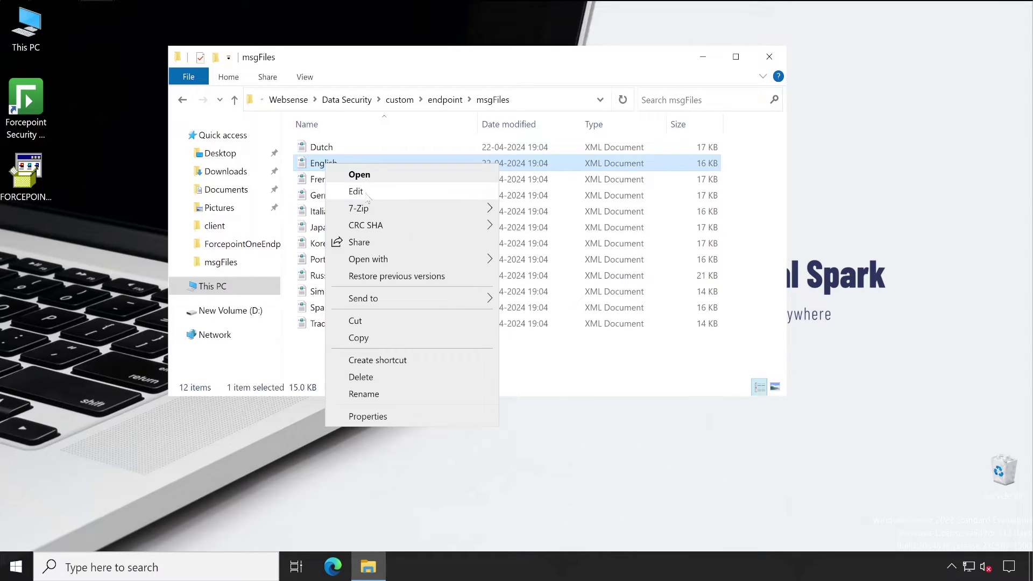
{"action": "left_click", "coordinate": [365, 192]}
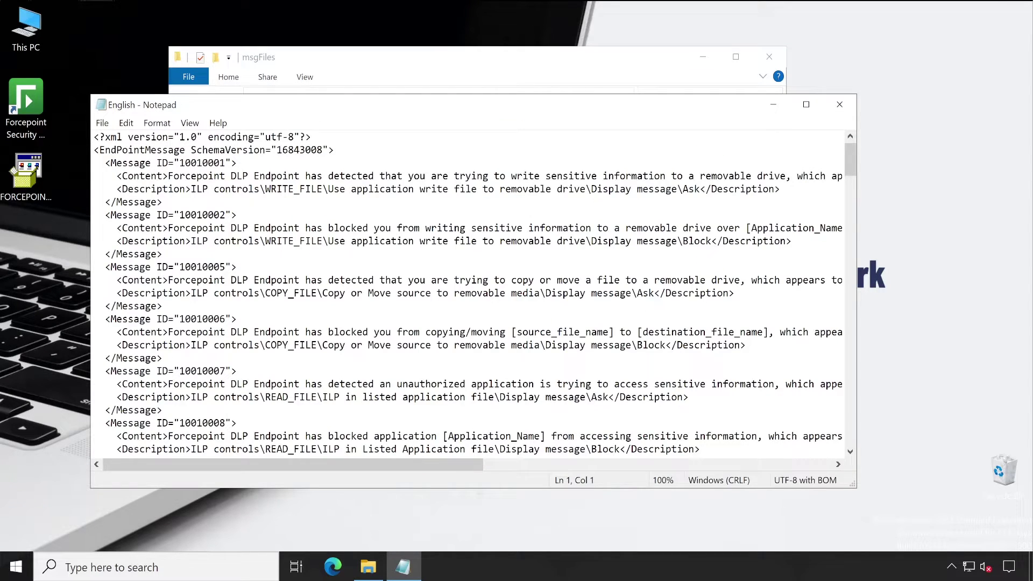
{"action": "left_click_drag", "start_coordinate": [94, 137], "coordinate": [532, 462]}
{"action": "left_click_drag", "start_coordinate": [93, 215], "coordinate": [614, 228]}
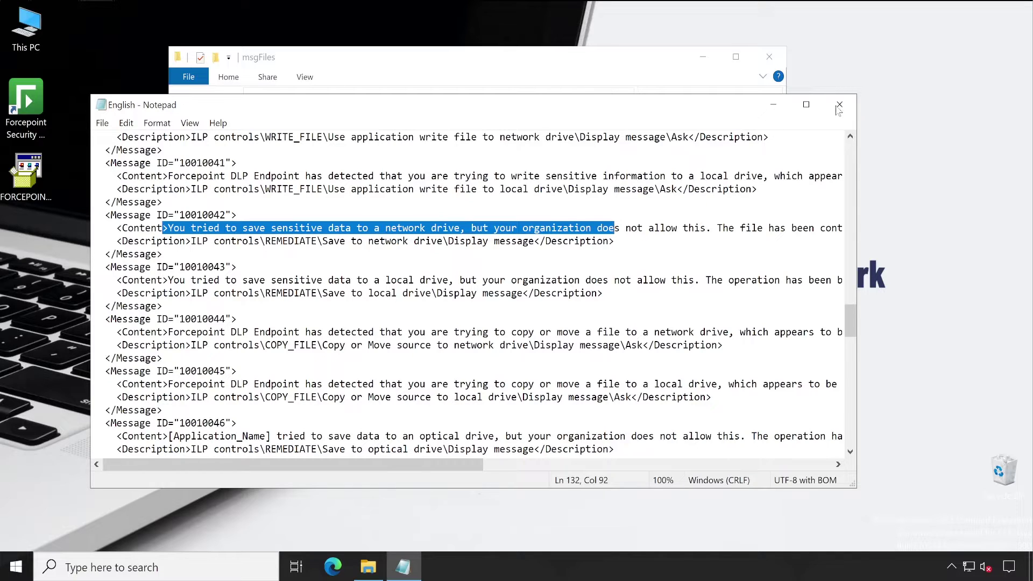
{"action": "left_click", "coordinate": [839, 104]}
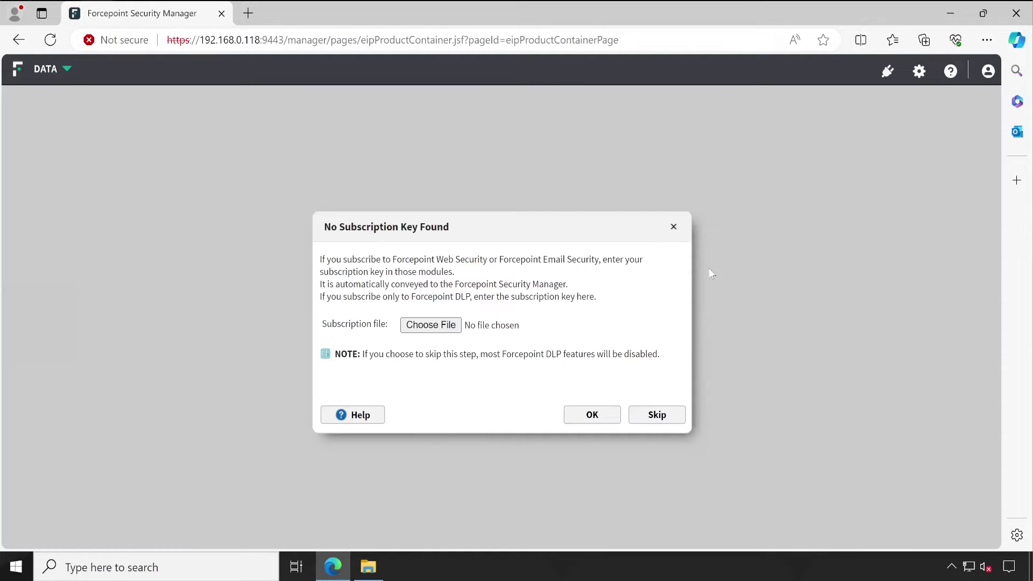
Step: Skip the subscription key prompt and go to Deployment > Endpoint Profiles
{"action": "left_click", "coordinate": [652, 415]}
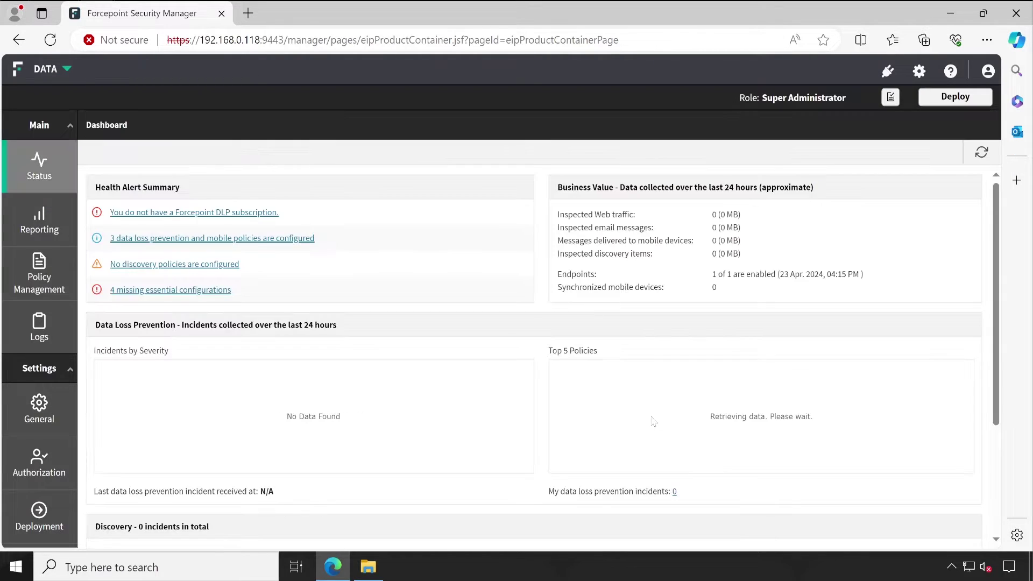
{"action": "mouse_move", "coordinate": [43, 521]}
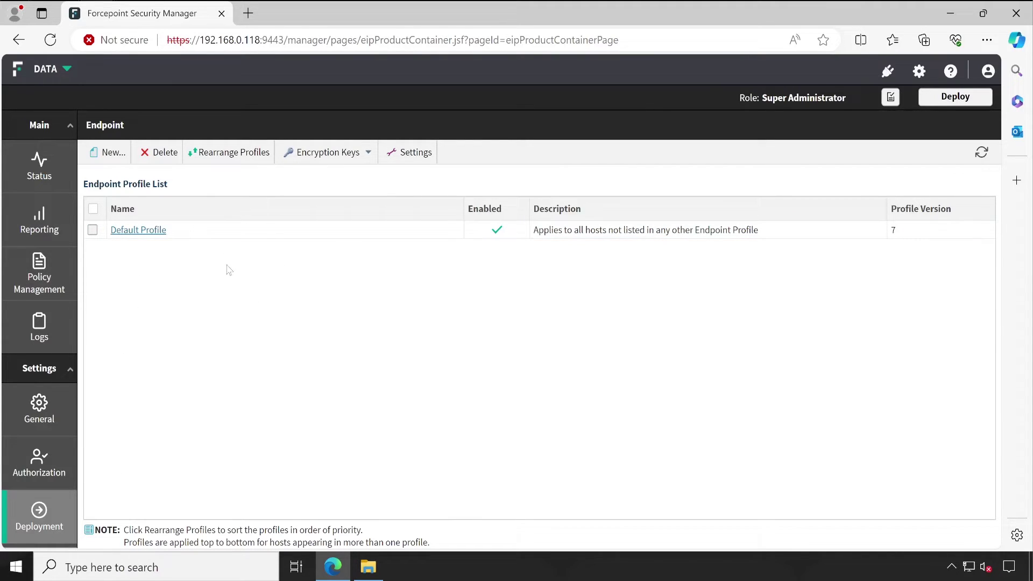
Step: Open the Default Profile and show its Properties settings
{"action": "left_click", "coordinate": [134, 232]}
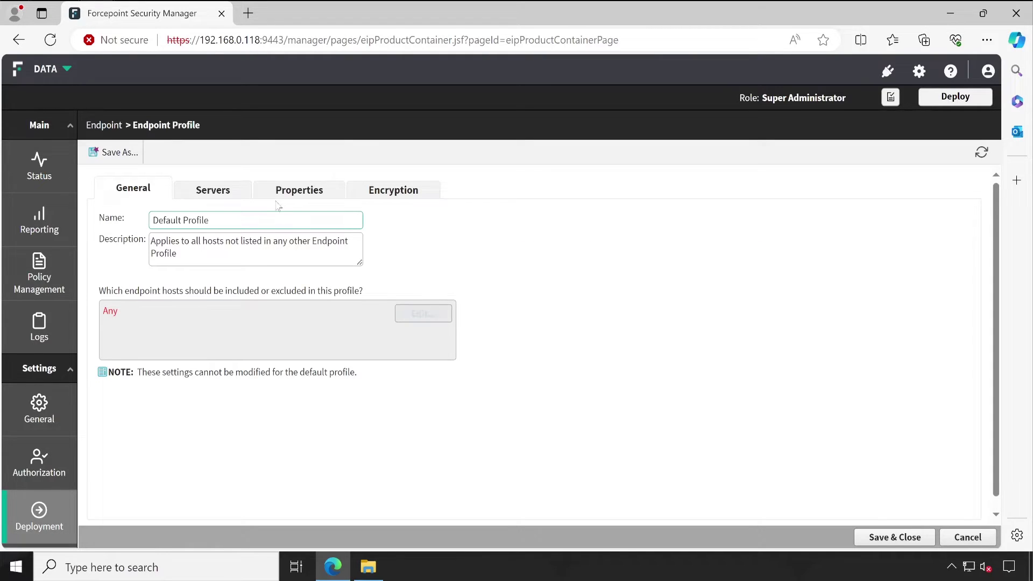
{"action": "left_click", "coordinate": [291, 192]}
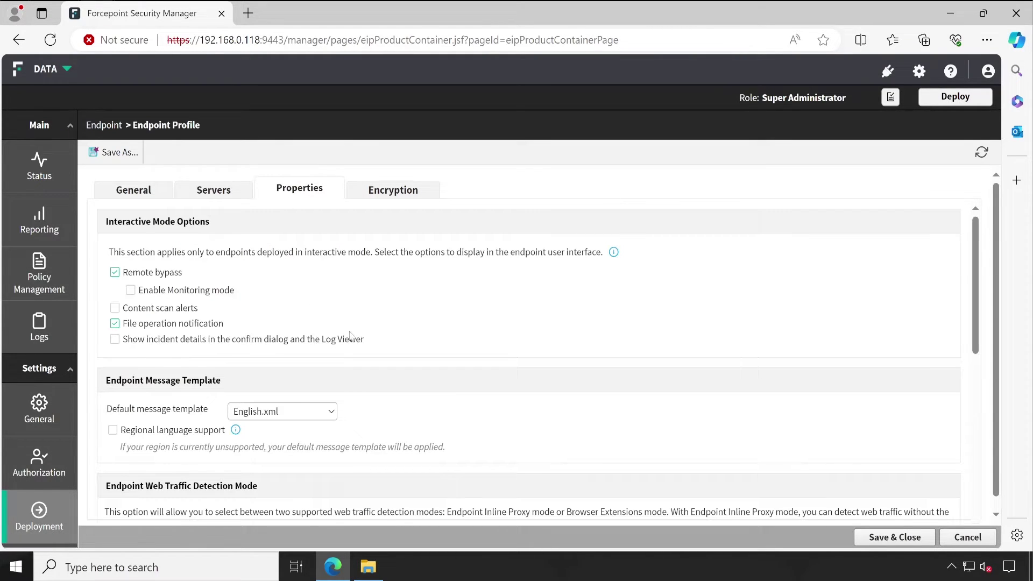
{"action": "scroll", "coordinate": [288, 252], "scroll_direction": "down", "scroll_amount": 1}
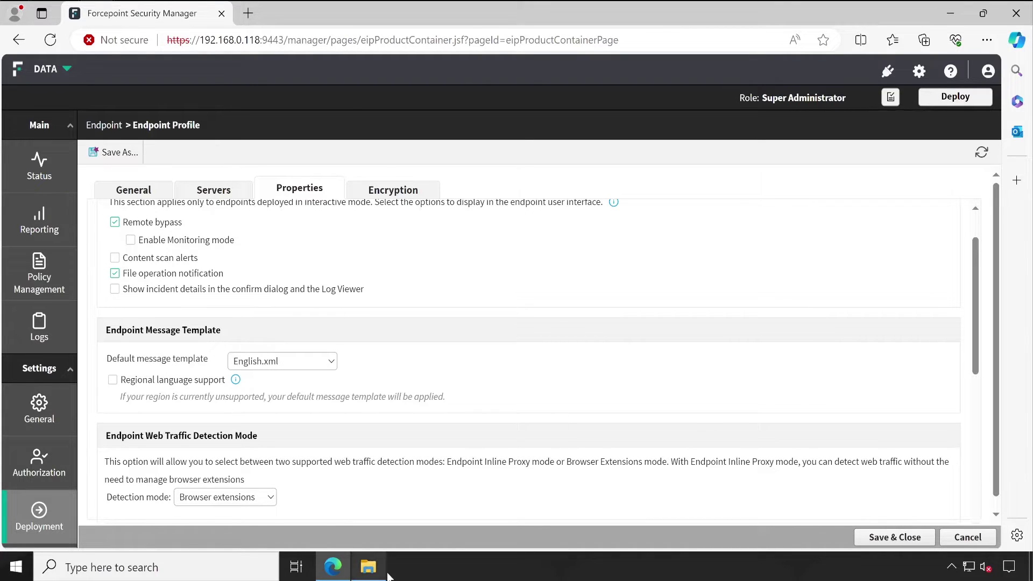
Step: Move the msgFiles window aside and confirm English.xml stays the default message template
{"action": "mouse_move", "coordinate": [375, 571]}
{"action": "left_click", "coordinate": [372, 516]}
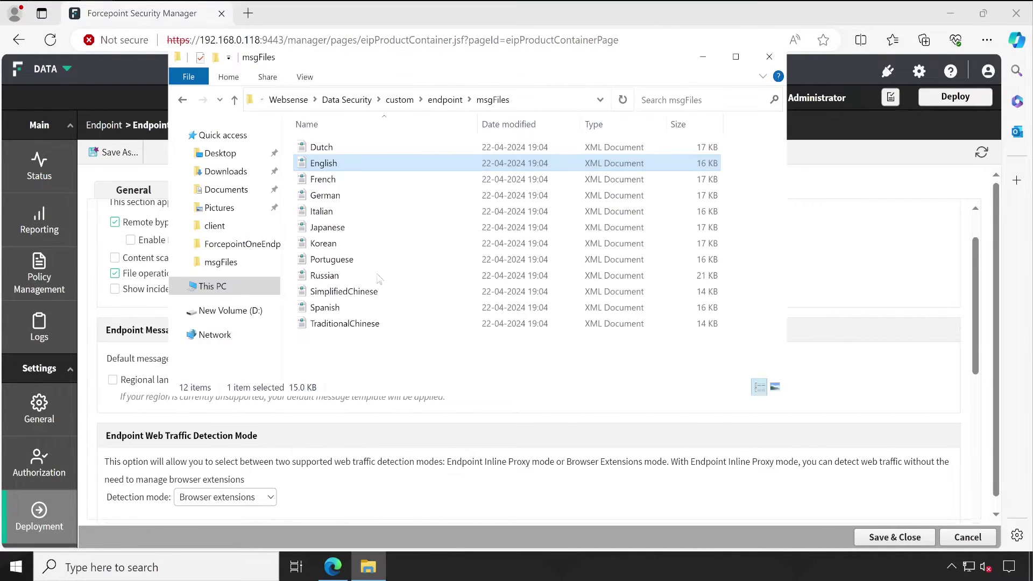
{"action": "left_click_drag", "start_coordinate": [401, 66], "coordinate": [605, 89]}
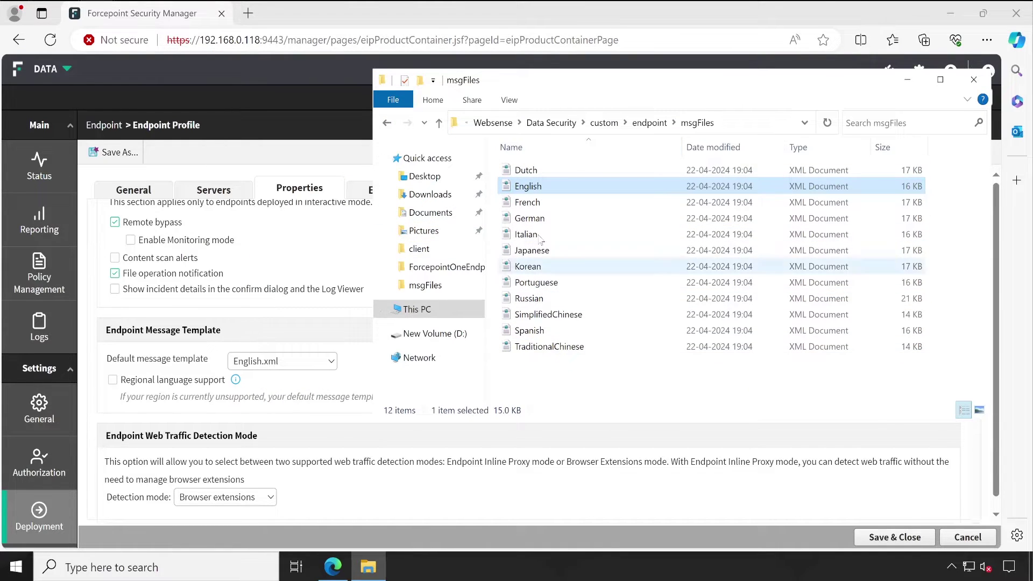
{"action": "left_click", "coordinate": [331, 361]}
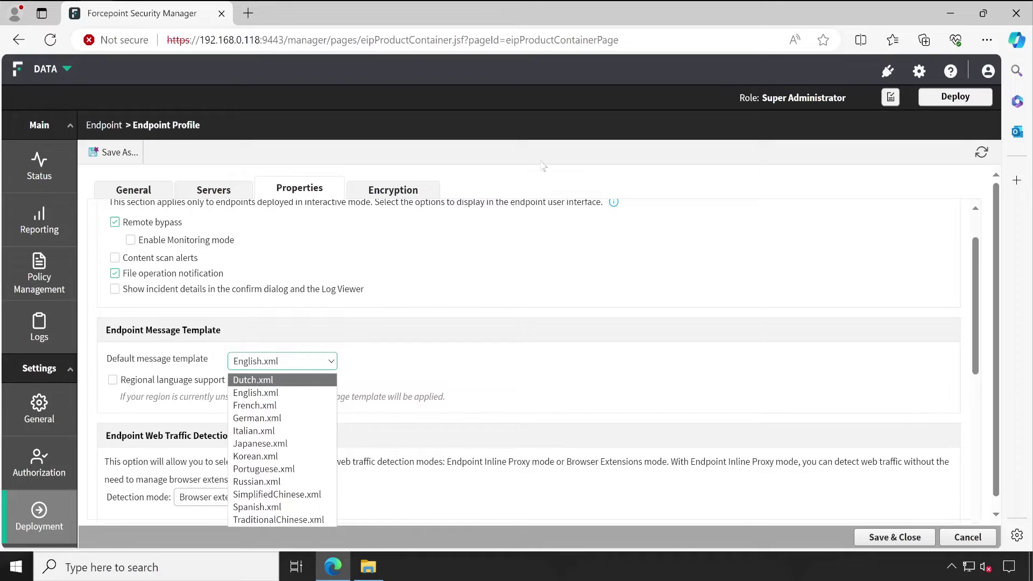
{"action": "left_click", "coordinate": [530, 138]}
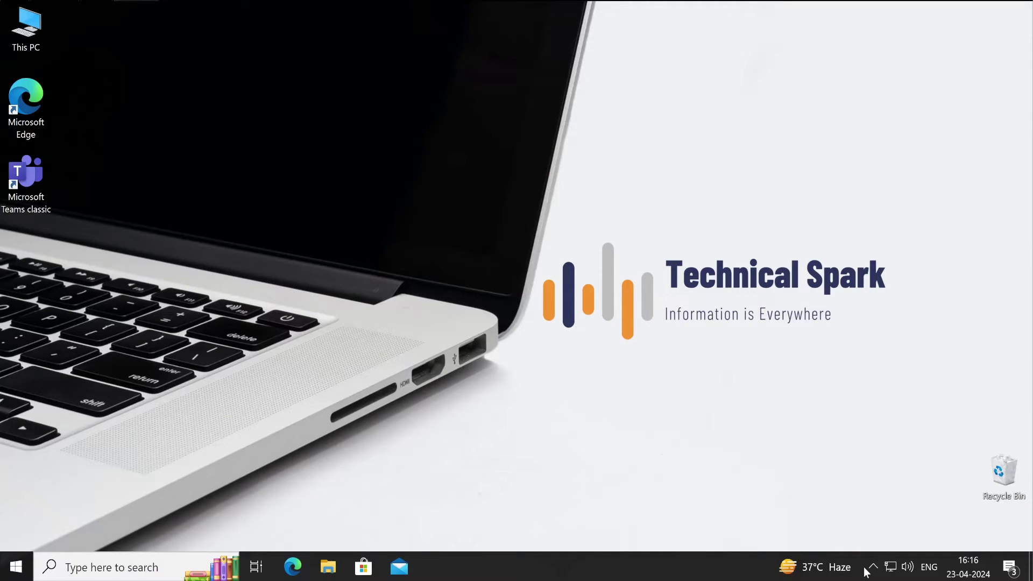
Step: Open Forcepoint DLP Endpoint from the system tray and request a bypass to show its message
{"action": "left_click", "coordinate": [873, 567]}
{"action": "right_click", "coordinate": [846, 506]}
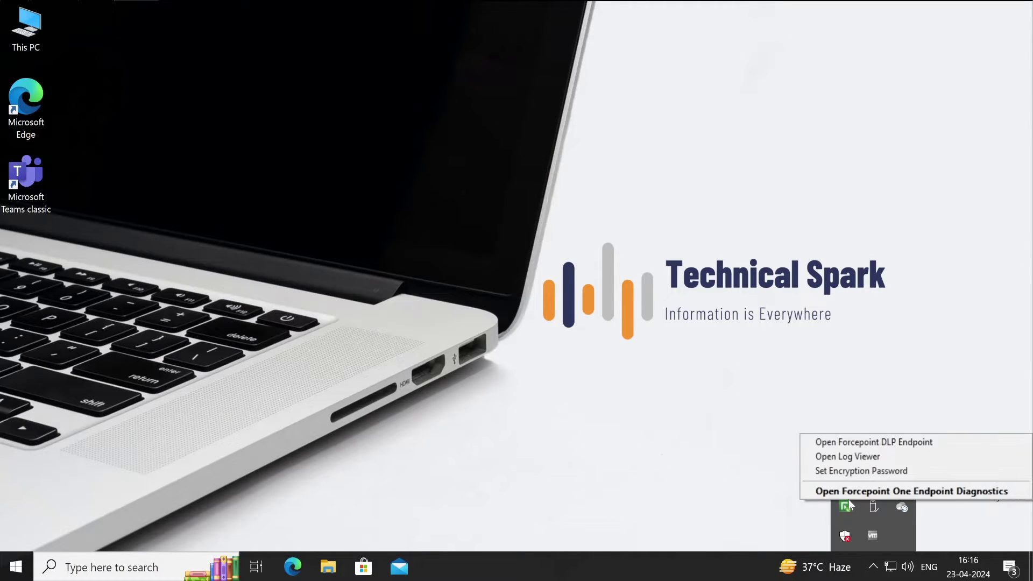
{"action": "left_click", "coordinate": [839, 441]}
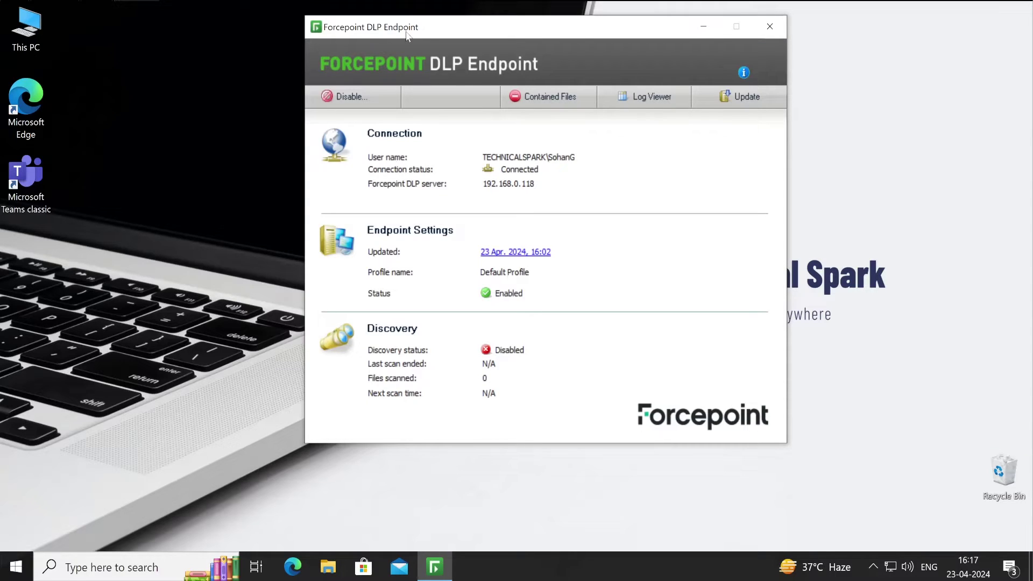
{"action": "left_click_drag", "start_coordinate": [406, 33], "coordinate": [202, 50]}
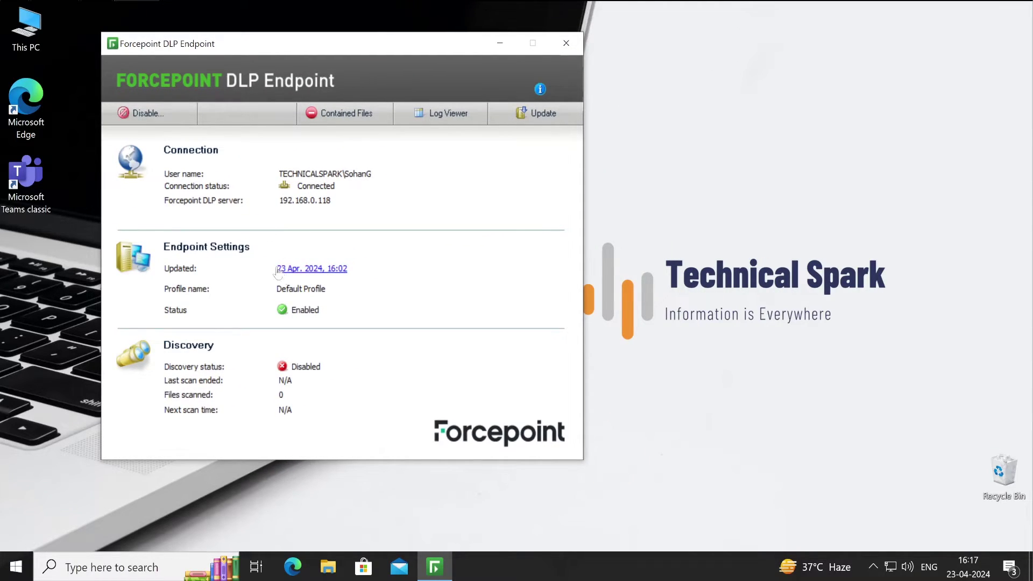
{"action": "left_click", "coordinate": [141, 116]}
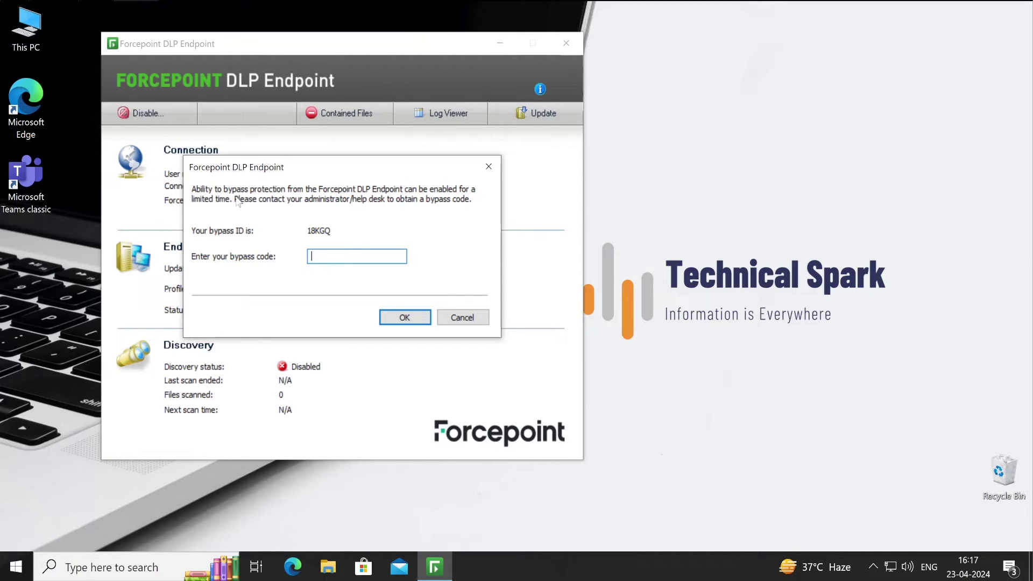
Step: Snip the bypass-code dialog with Snipping Tool, set the snip aside, and cancel the dialog
{"action": "left_click", "coordinate": [16, 567]}
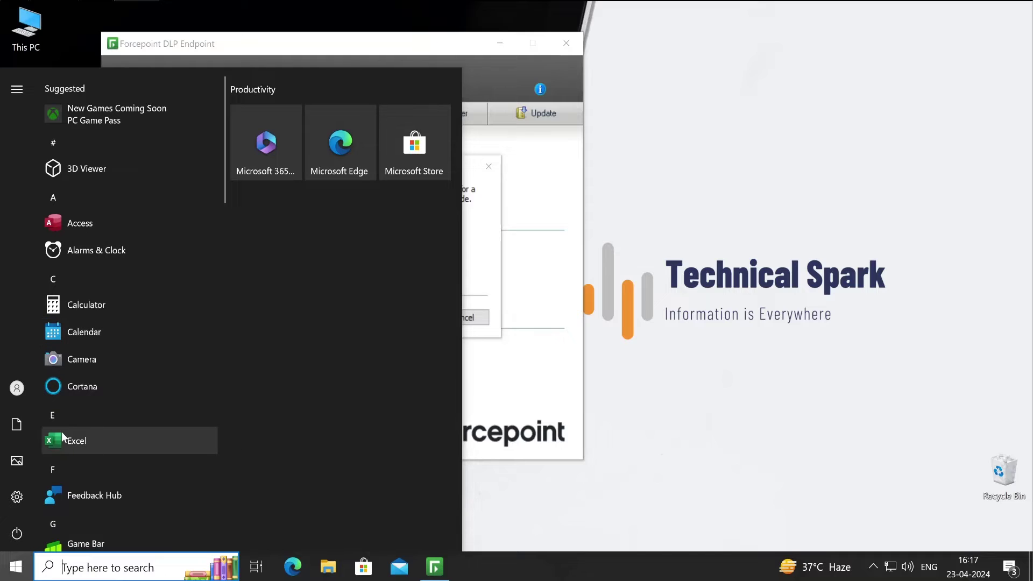
{"action": "type", "text": "sni"}
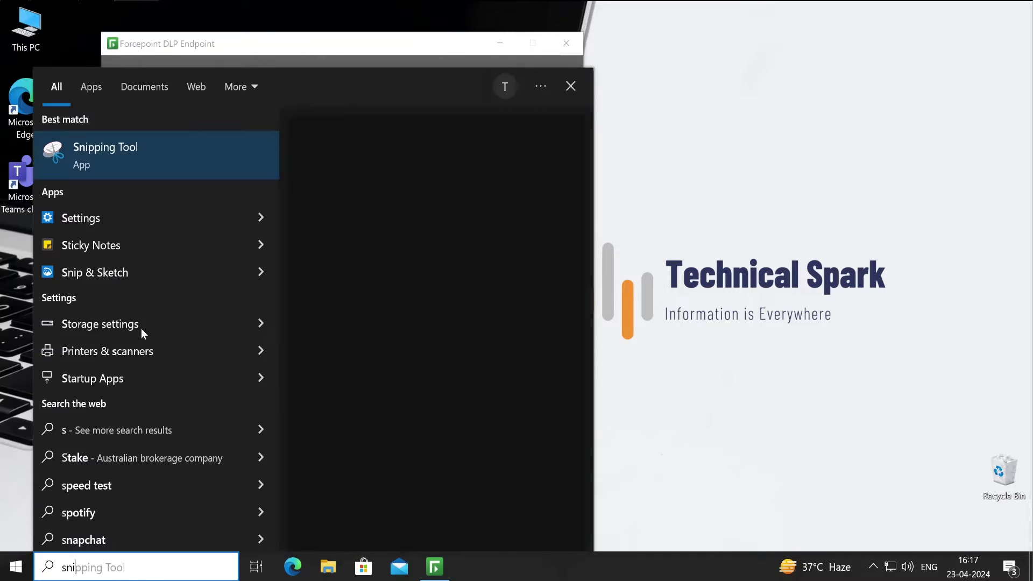
{"action": "key", "text": "Escape"}
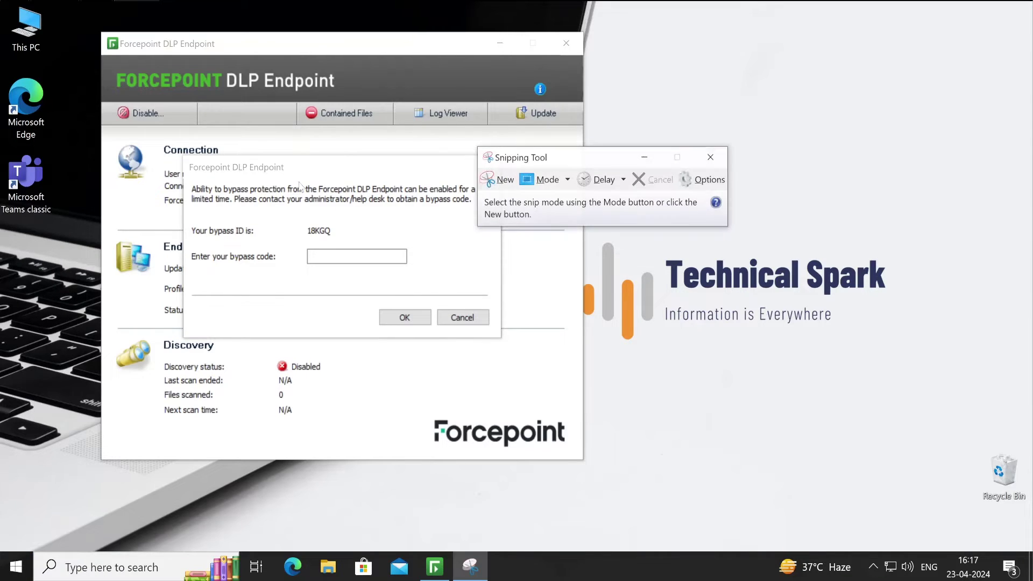
{"action": "left_click", "coordinate": [291, 207]}
{"action": "key", "text": "ctrl+n"}
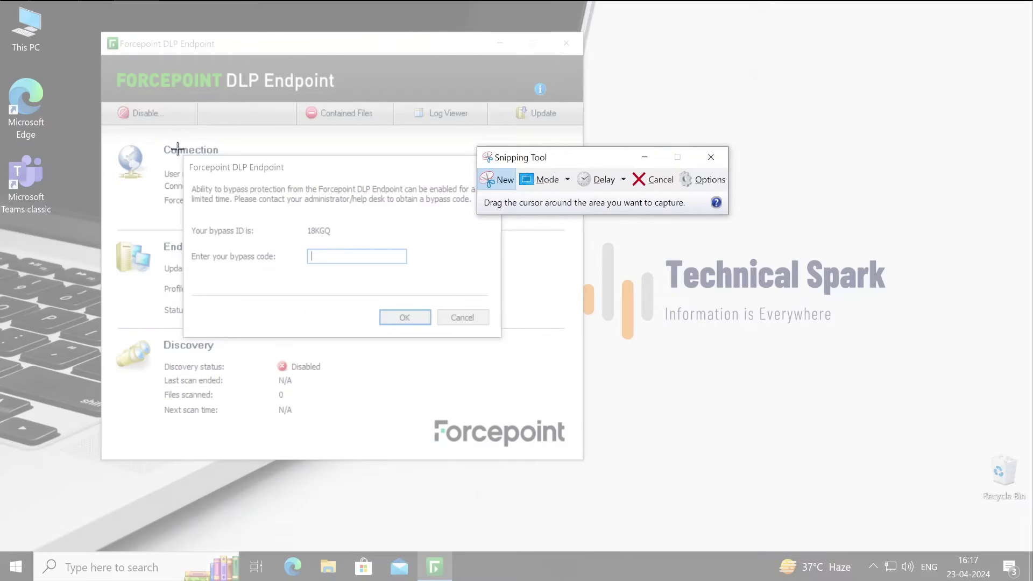
{"action": "left_click_drag", "start_coordinate": [170, 144], "coordinate": [535, 351]}
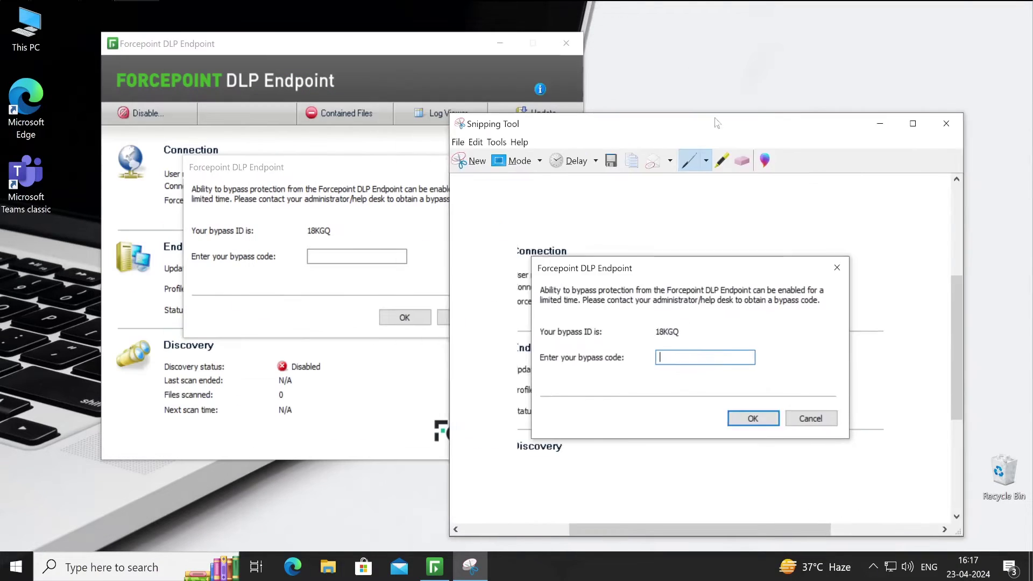
{"action": "left_click_drag", "start_coordinate": [717, 123], "coordinate": [923, 91]}
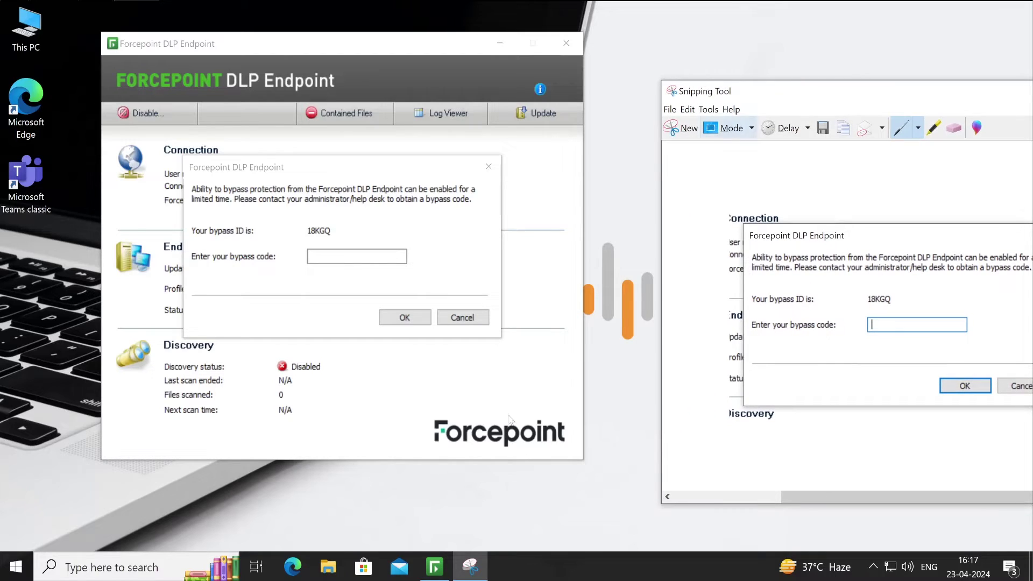
{"action": "left_click", "coordinate": [469, 318]}
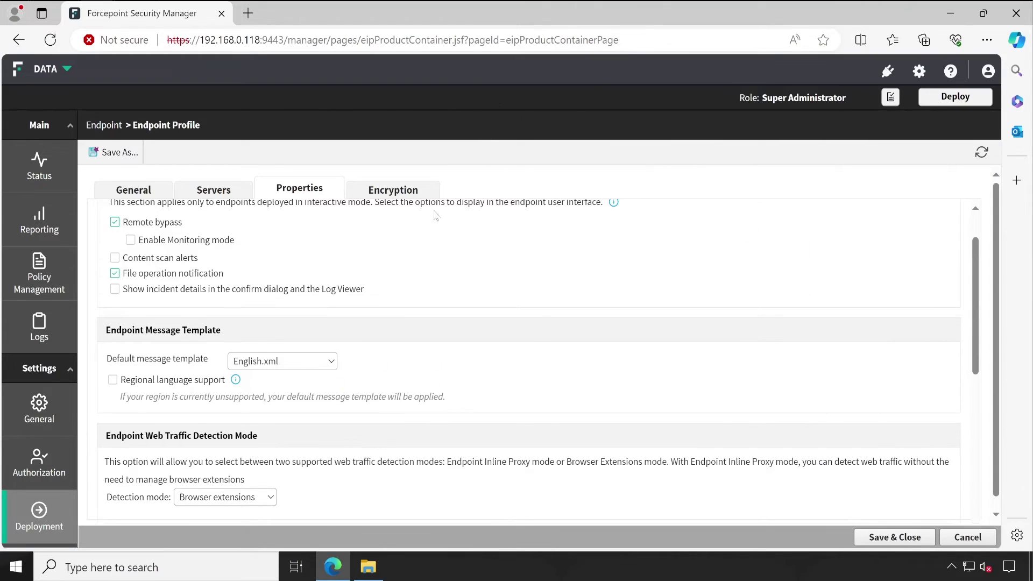
Step: Duplicate the English message file in the msgFiles folder
{"action": "left_click", "coordinate": [366, 574]}
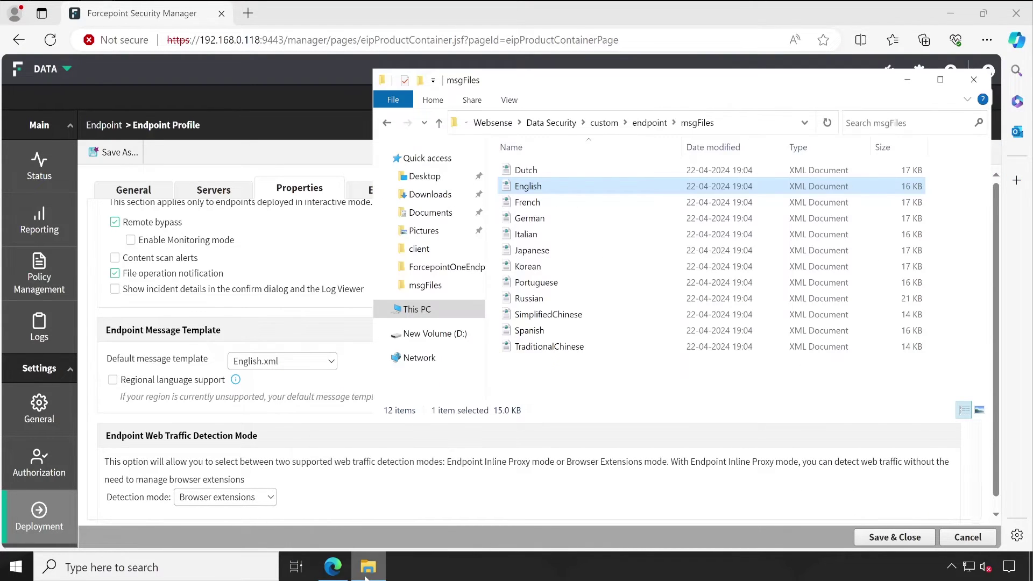
{"action": "right_click", "coordinate": [539, 192]}
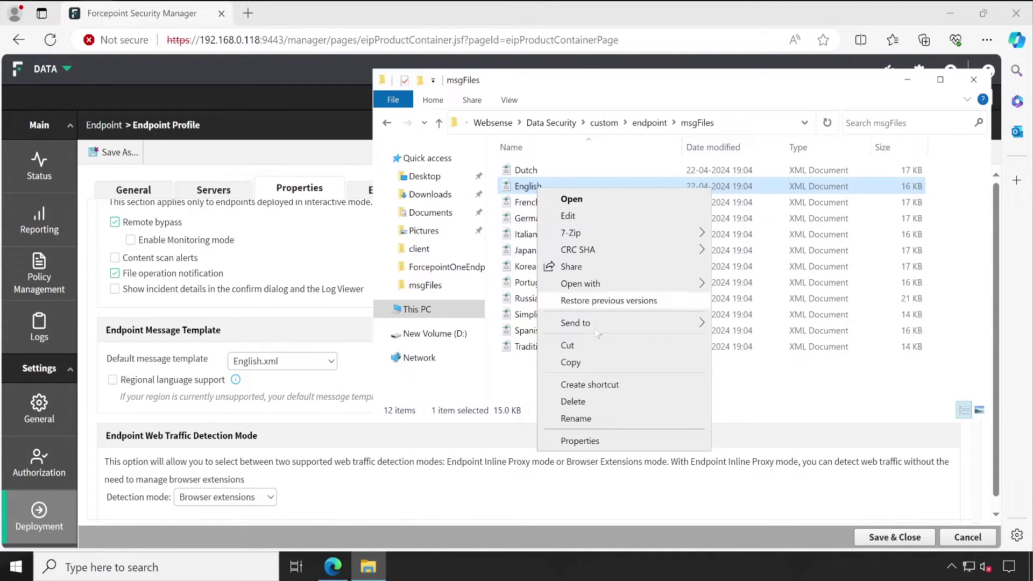
{"action": "left_click", "coordinate": [598, 364]}
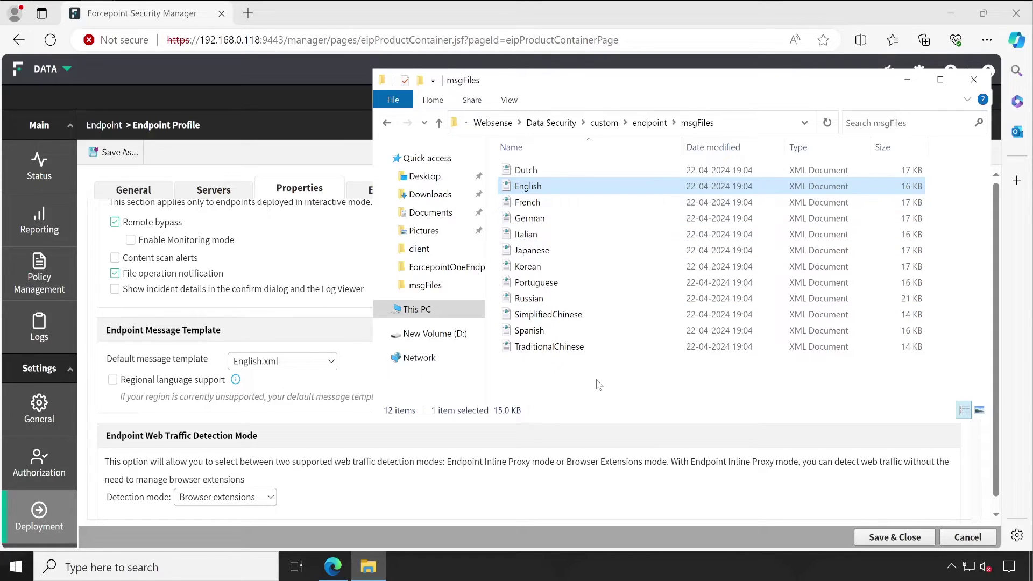
{"action": "key", "text": "ctrl+v"}
{"action": "right_click", "coordinate": [540, 190]}
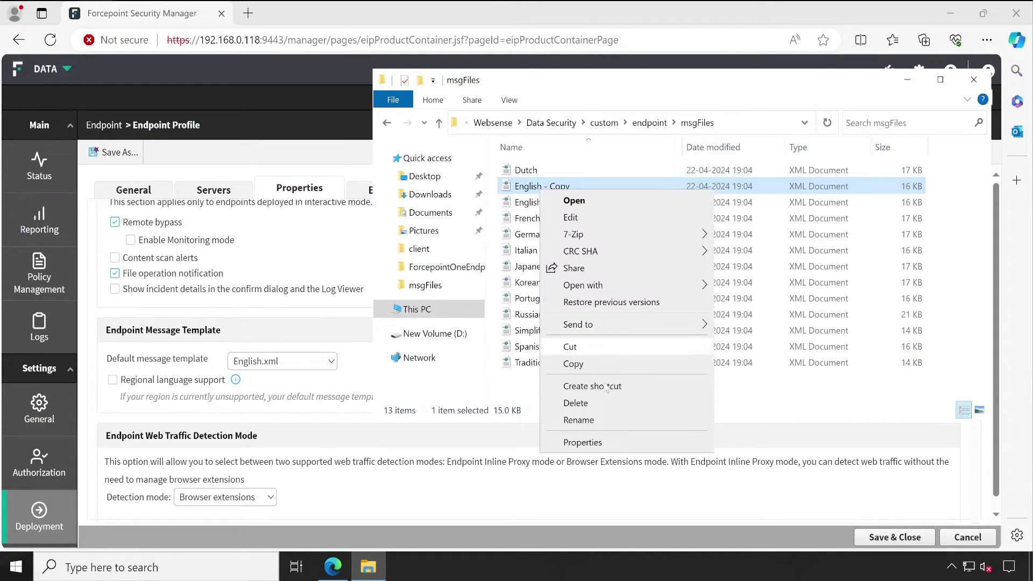
{"action": "key", "text": "Escape"}
Step: Rename the 'English - Copy' file to English-custom
{"action": "key", "text": "F2"}
{"action": "key", "text": "Left"}
{"action": "key", "text": "ctrl+Right"}
{"action": "key", "text": "BackSpace"}
{"action": "key", "text": "Right"}
{"action": "type", "text": "custom"}
{"action": "key", "text": "Delete"}
{"action": "key", "text": "Delete"}
{"action": "key", "text": "Delete"}
{"action": "key", "text": "Delete"}
{"action": "key", "text": "Delete"}
{"action": "key", "text": "Return"}
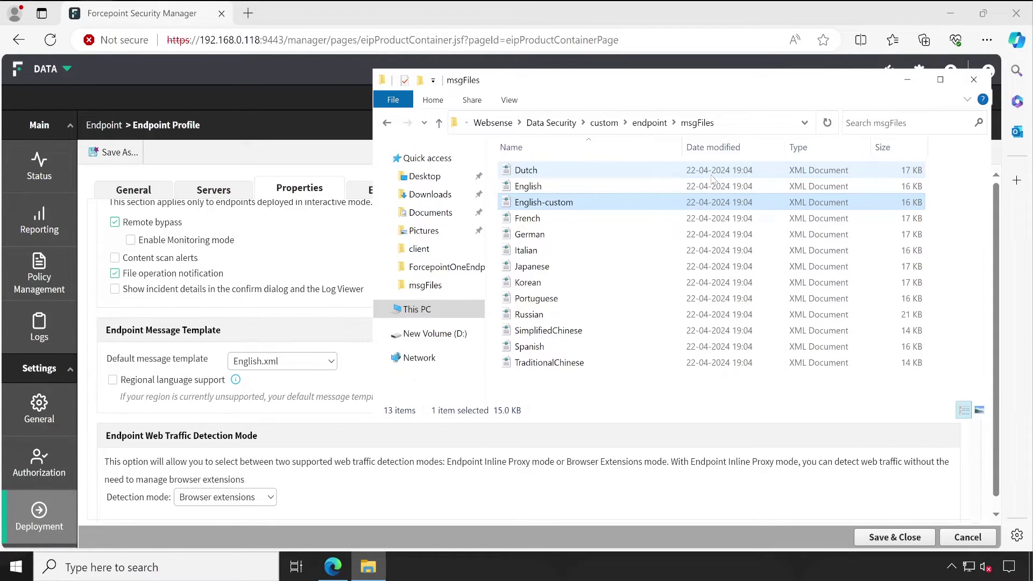
{"action": "right_click", "coordinate": [542, 203]}
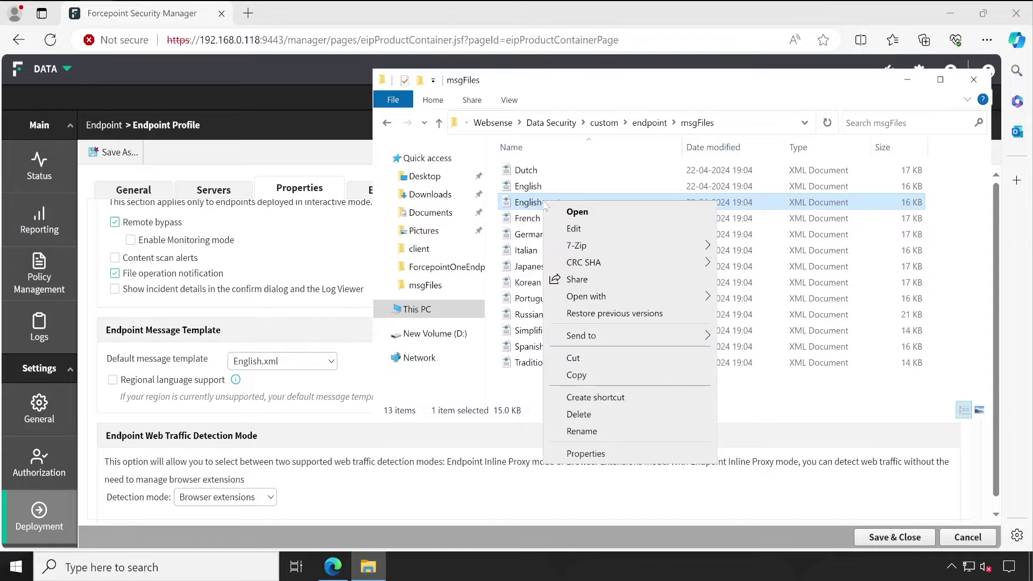
Step: Open English-custom in Notepad and search 'abil' to reach bypass message 10010100
{"action": "left_click", "coordinate": [573, 228]}
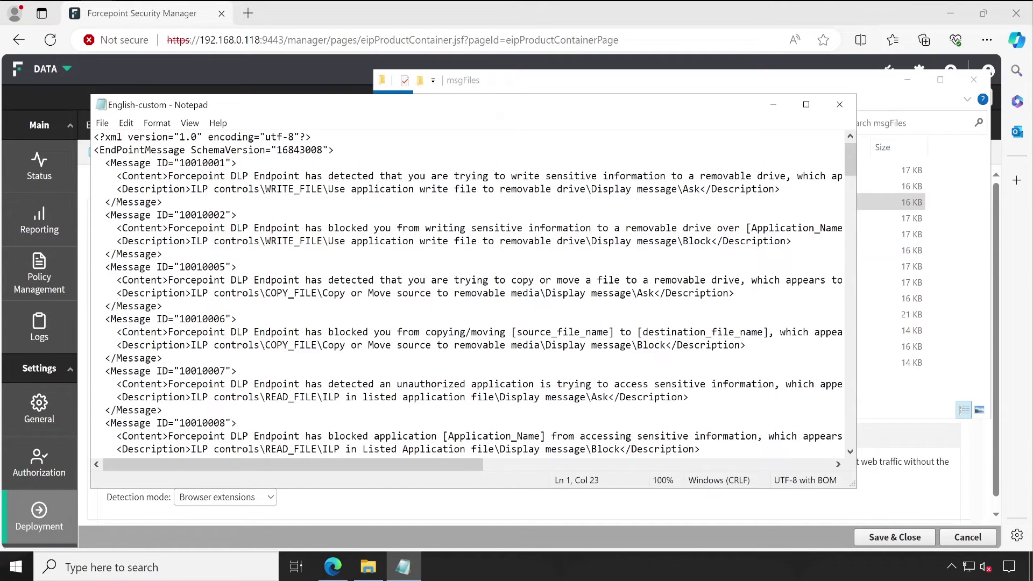
{"action": "key", "text": "ctrl+f"}
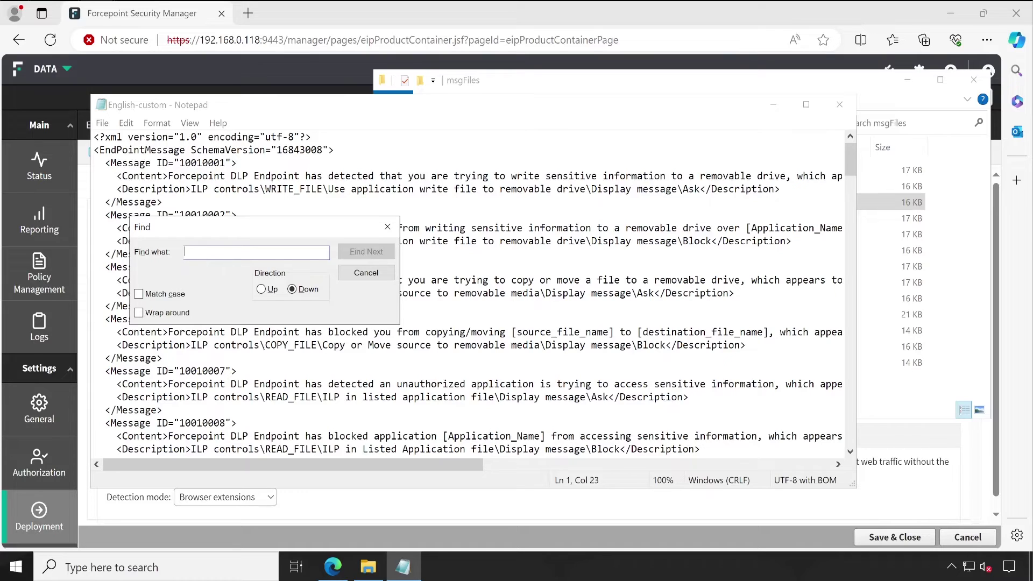
{"action": "type", "text": "ability to bypass"}
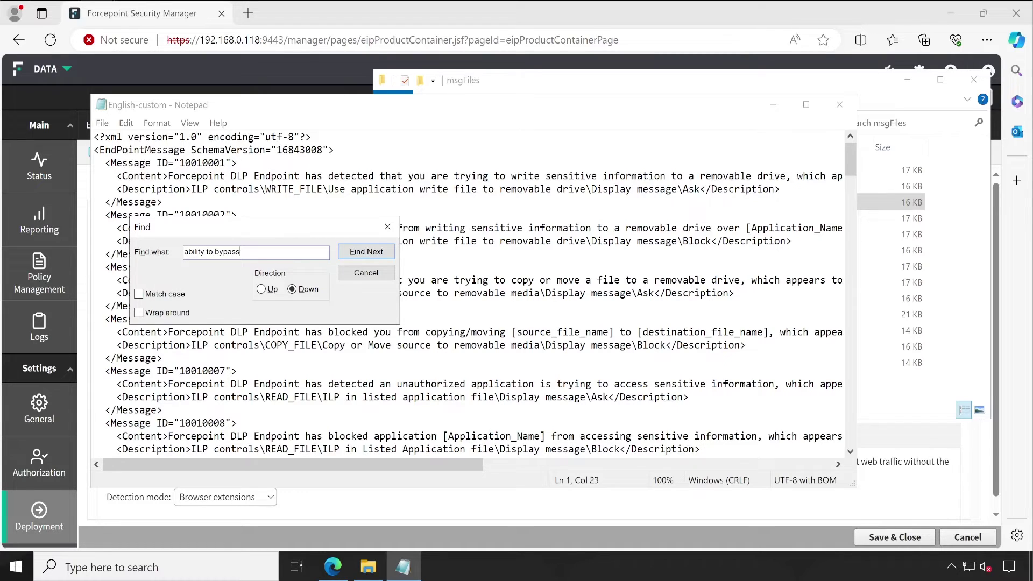
{"action": "key", "text": "Return"}
{"action": "key", "text": "Return"}
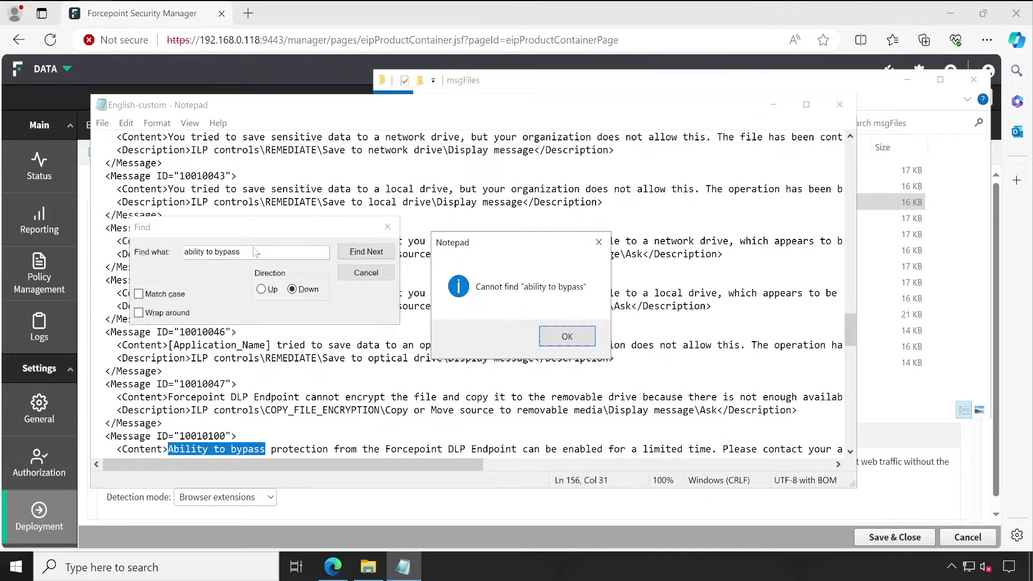
{"action": "left_click", "coordinate": [568, 338]}
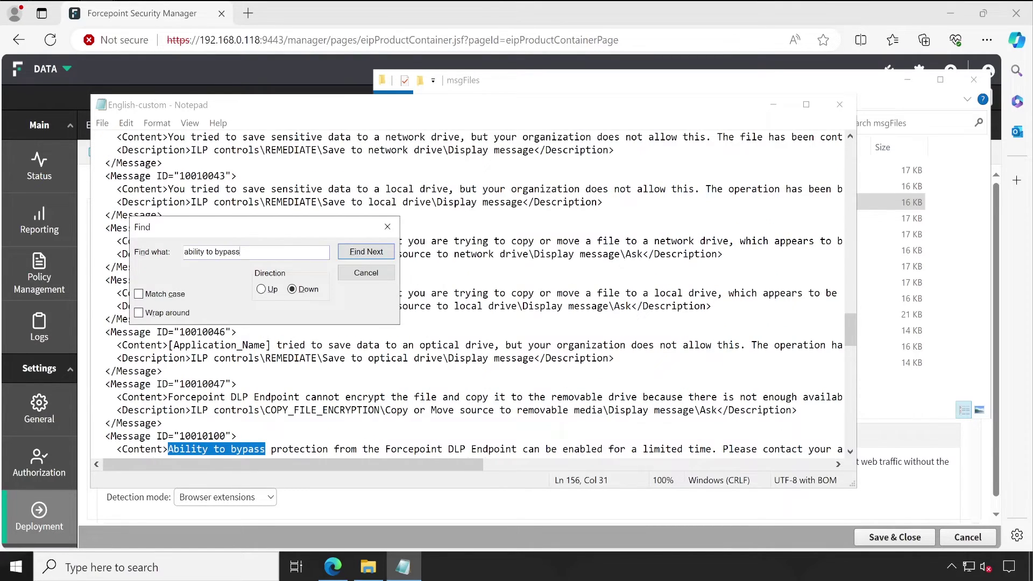
{"action": "left_click", "coordinate": [388, 227]}
{"action": "scroll", "coordinate": [387, 226], "scroll_direction": "down", "scroll_amount": 2}
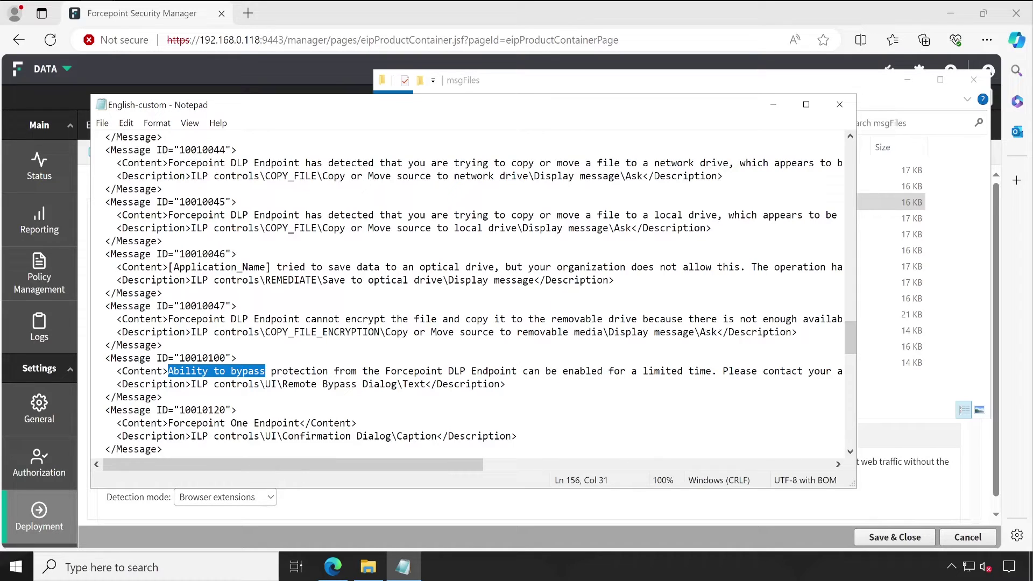
Step: Maximize Notepad, turn on word wrap, and jump to the Ability to bypass message
{"action": "left_click", "coordinate": [806, 105]}
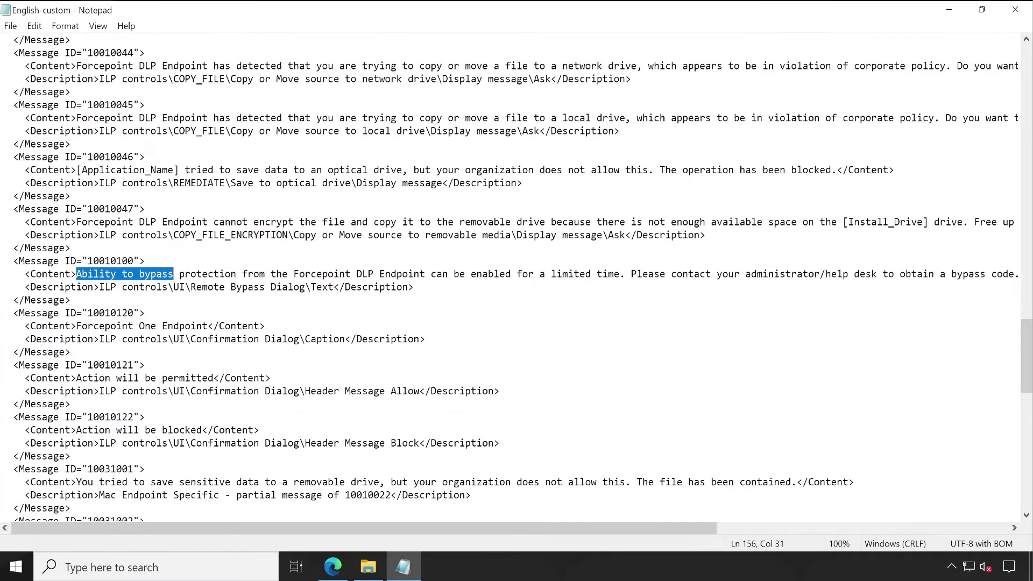
{"action": "left_click", "coordinate": [65, 26]}
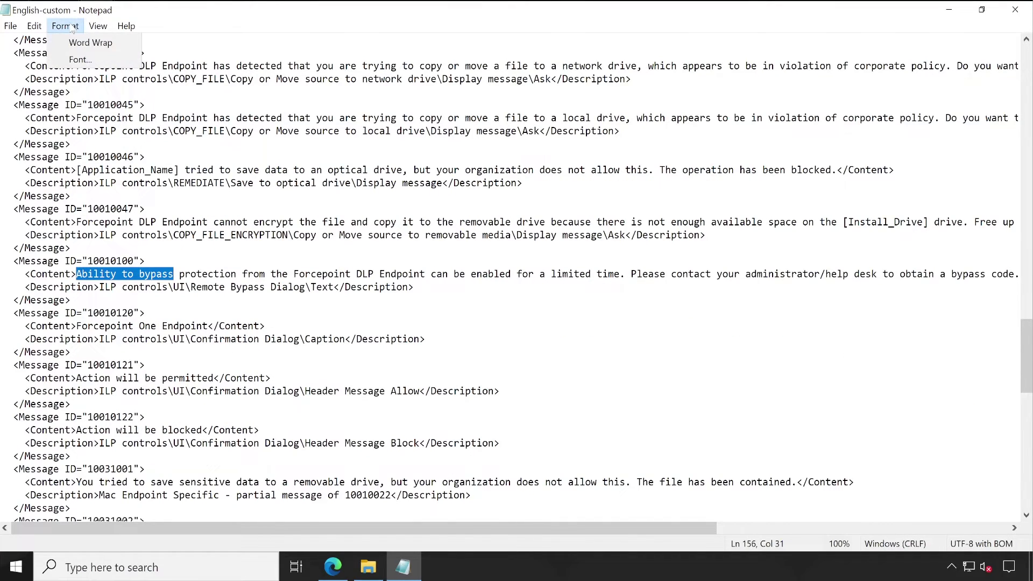
{"action": "left_click", "coordinate": [84, 49]}
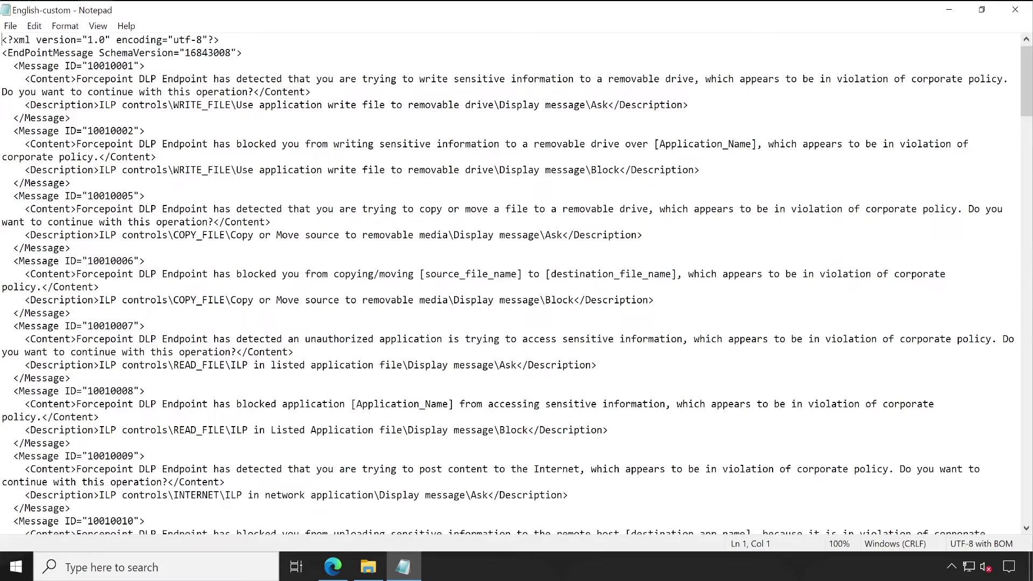
{"action": "key", "text": "ctrl+f"}
{"action": "key", "text": "Return"}
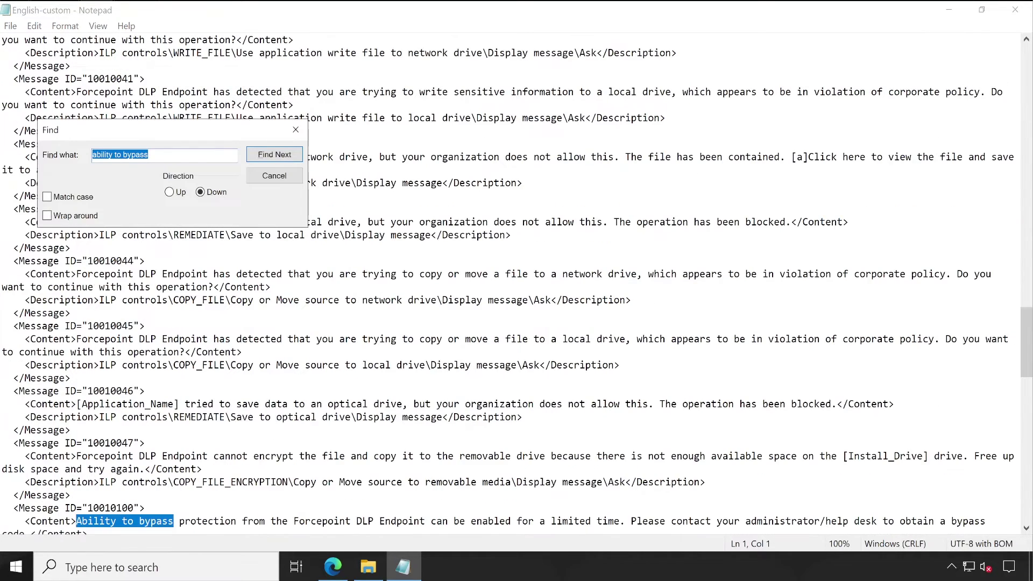
{"action": "key", "text": "Escape"}
{"action": "scroll", "coordinate": [516, 286], "scroll_direction": "down", "scroll_amount": 7}
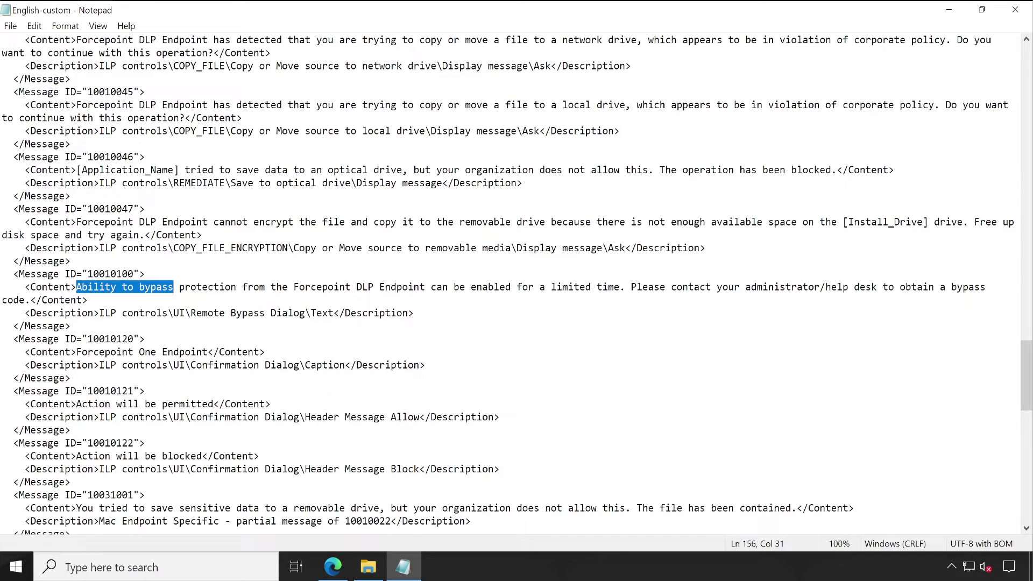
Step: Replace 'administrator/' with 'Technical Spark' in the contact sentence, then turn word wrap off
{"action": "left_click_drag", "start_coordinate": [631, 287], "coordinate": [814, 287]}
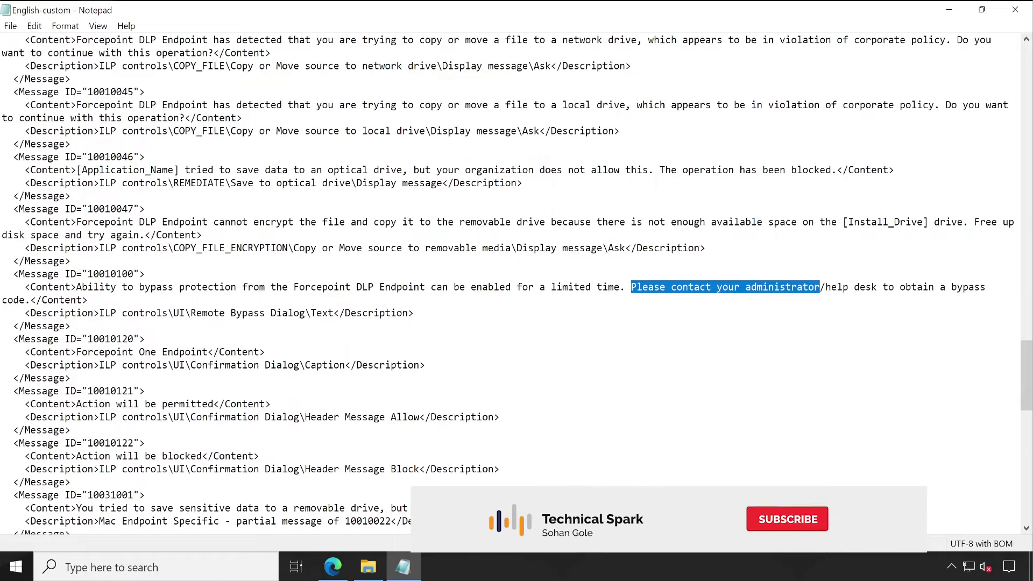
{"action": "left_click_drag", "start_coordinate": [745, 286], "coordinate": [825, 287]}
{"action": "type", "text": "Technical Spark"}
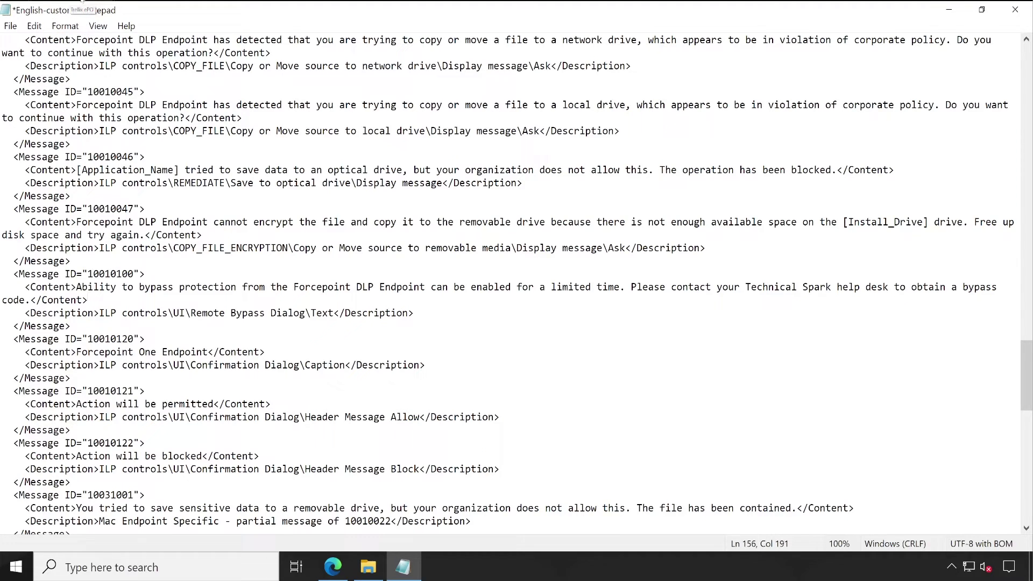
{"action": "left_click", "coordinate": [68, 28]}
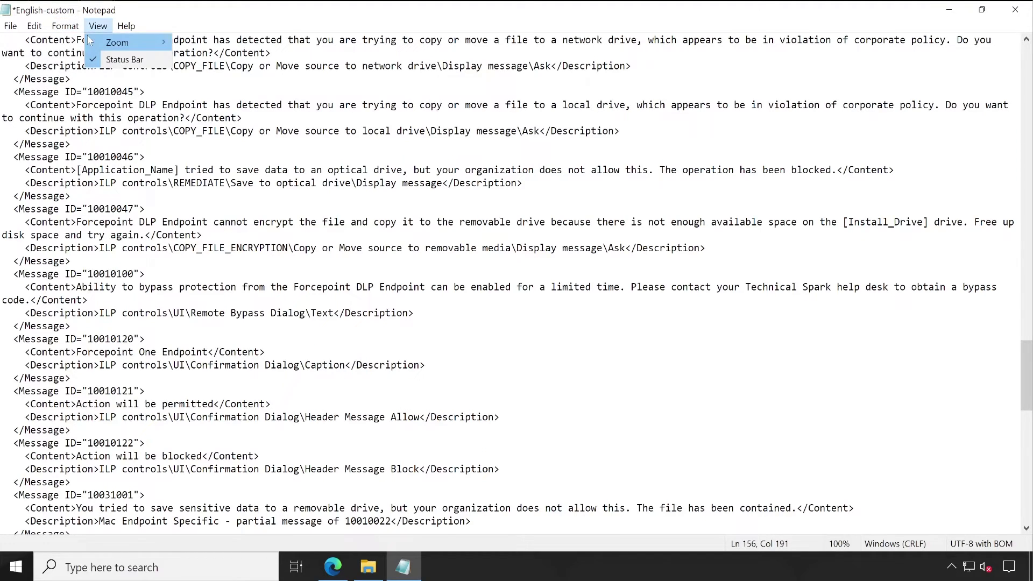
{"action": "left_click", "coordinate": [81, 42]}
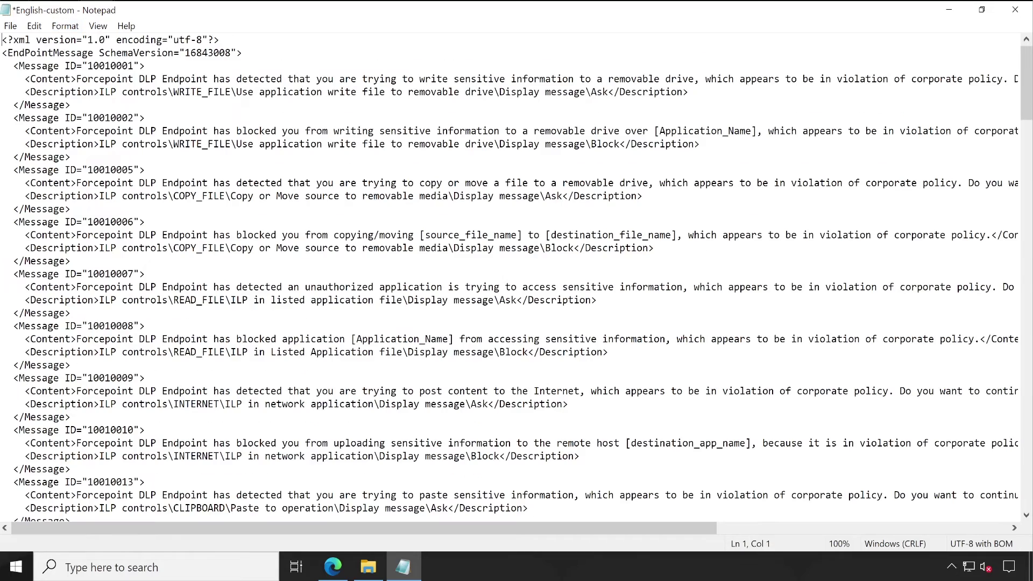
{"action": "left_click", "coordinate": [157, 196]}
Step: Find and select the edited bypass message line, then save English-custom
{"action": "key", "text": "ctrl+f"}
{"action": "key", "text": "Return"}
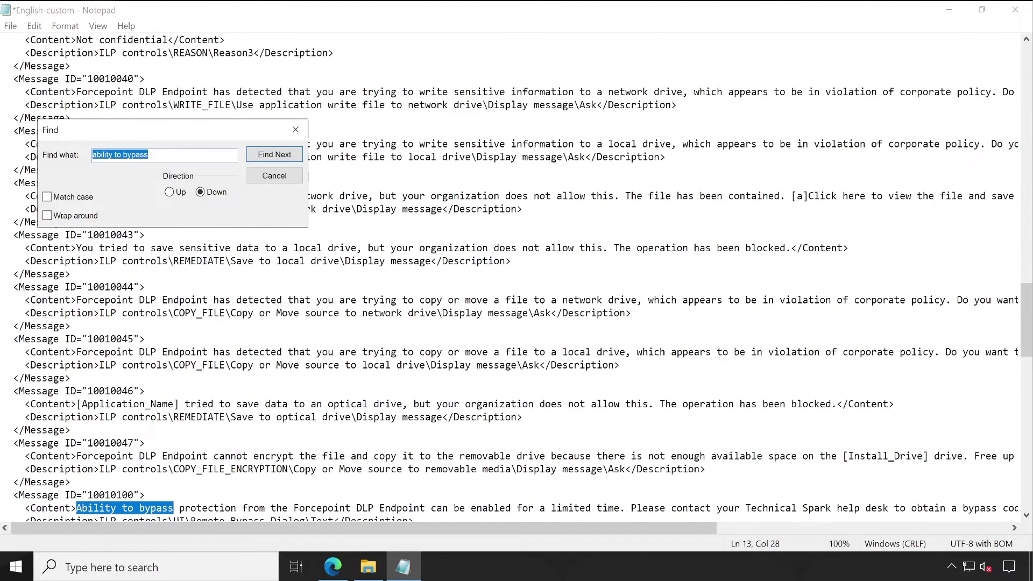
{"action": "key", "text": "Escape"}
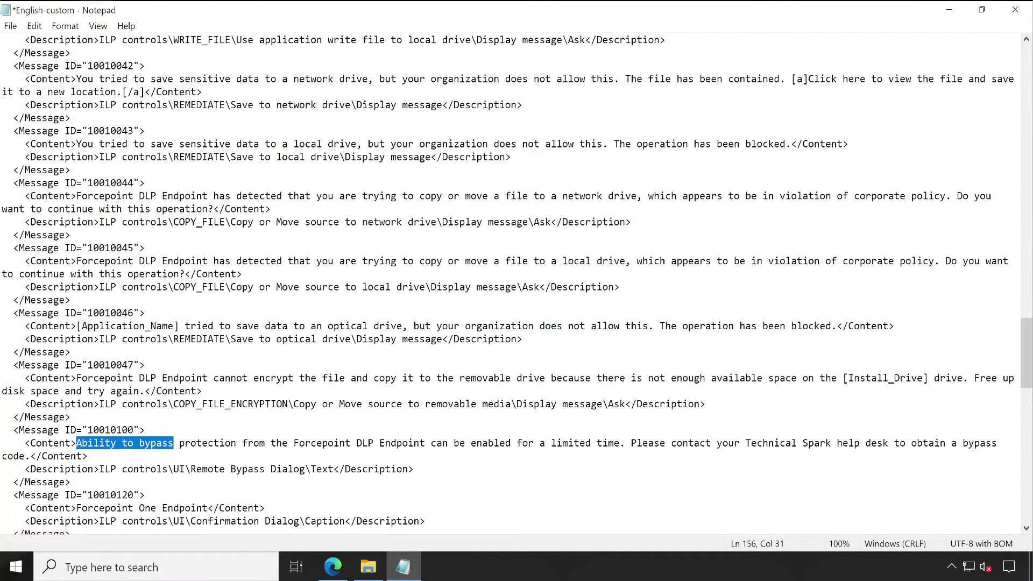
{"action": "left_click_drag", "start_coordinate": [88, 456], "coordinate": [3, 443]}
{"action": "left_click", "coordinate": [10, 26]}
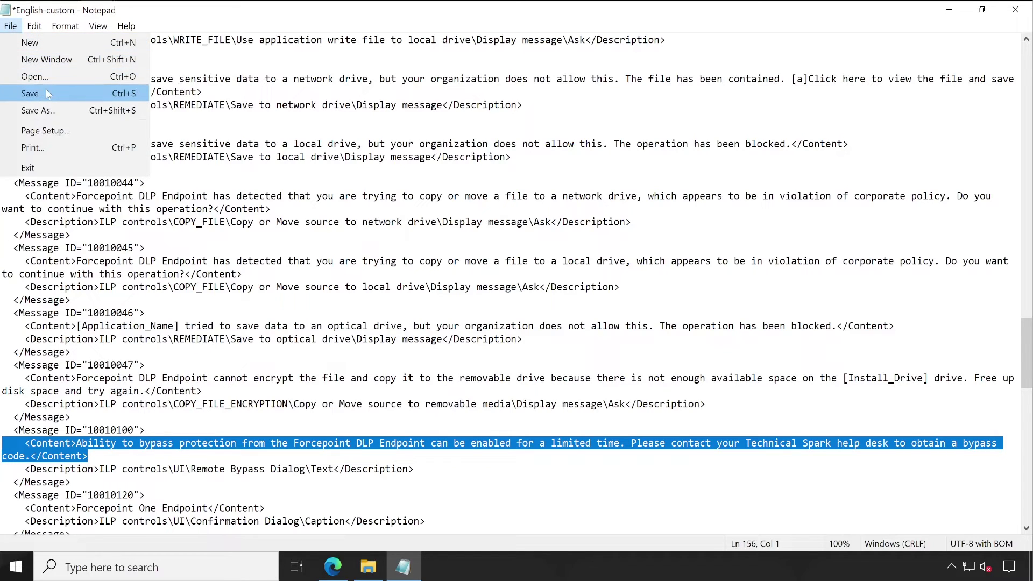
{"action": "left_click", "coordinate": [30, 94]}
Step: Close Notepad and refresh the Default Profile so English-custom.xml becomes available
{"action": "left_click", "coordinate": [1014, 9]}
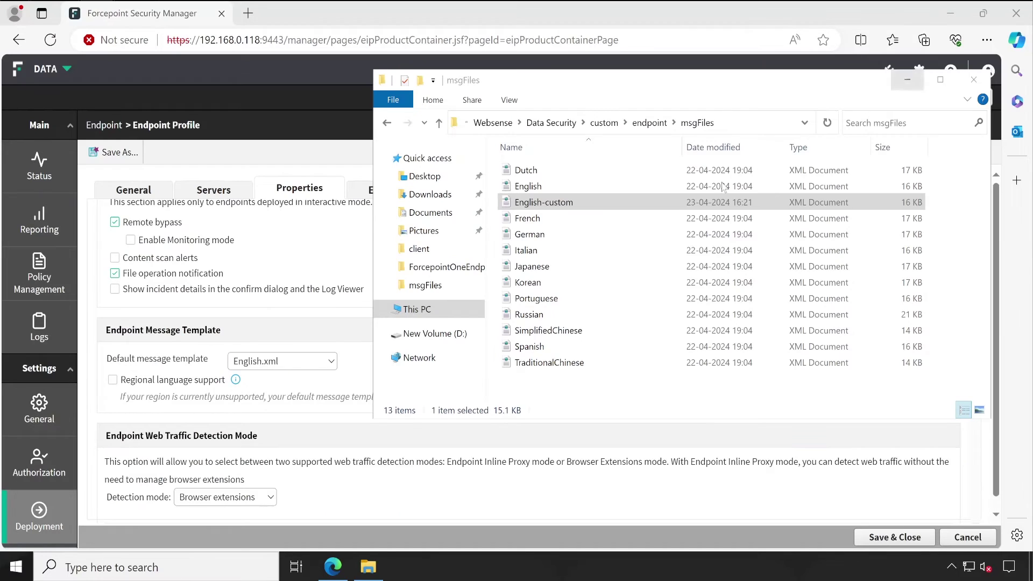
{"action": "left_click", "coordinate": [296, 144]}
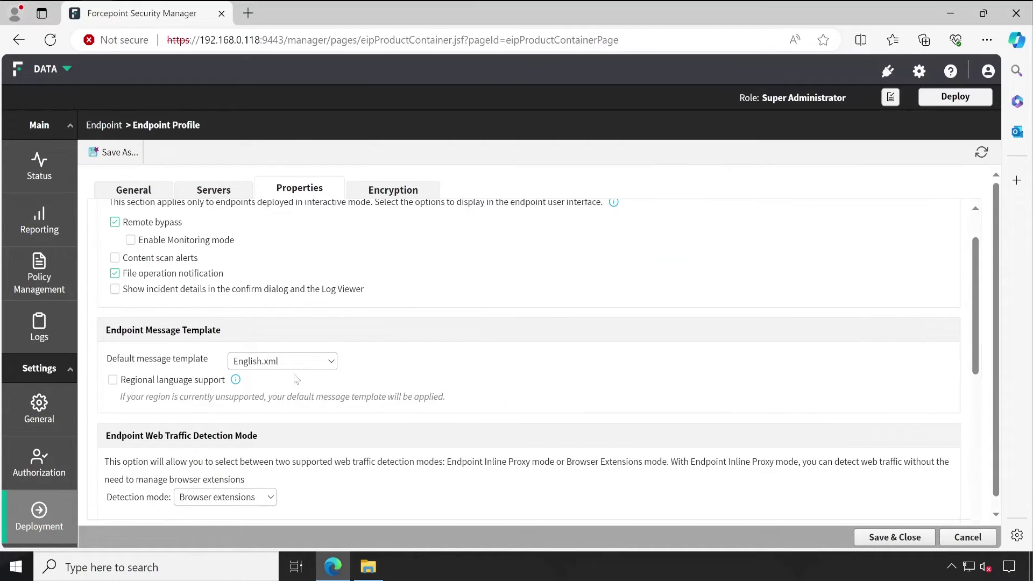
{"action": "left_click", "coordinate": [283, 360]}
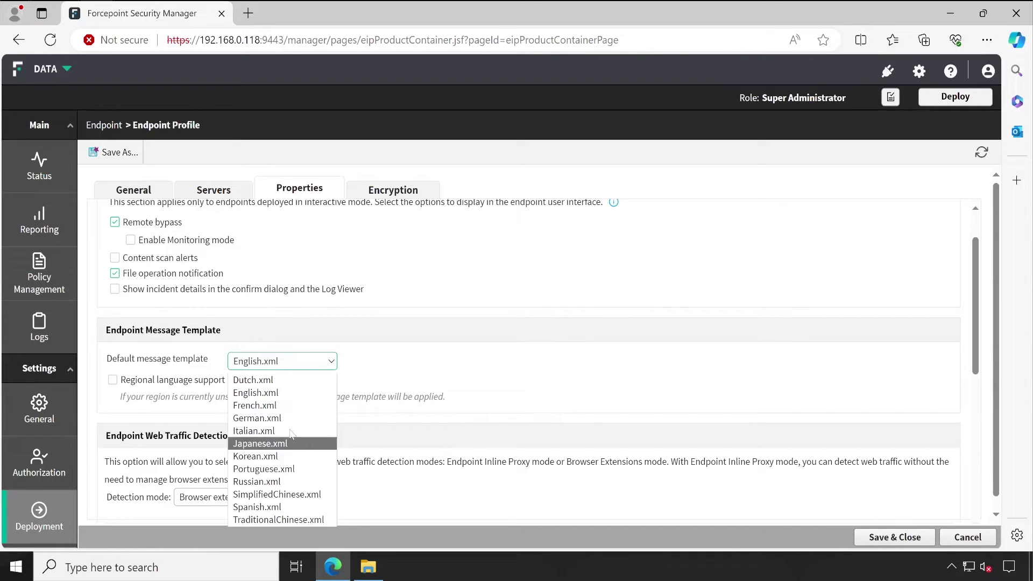
{"action": "left_click", "coordinate": [444, 131]}
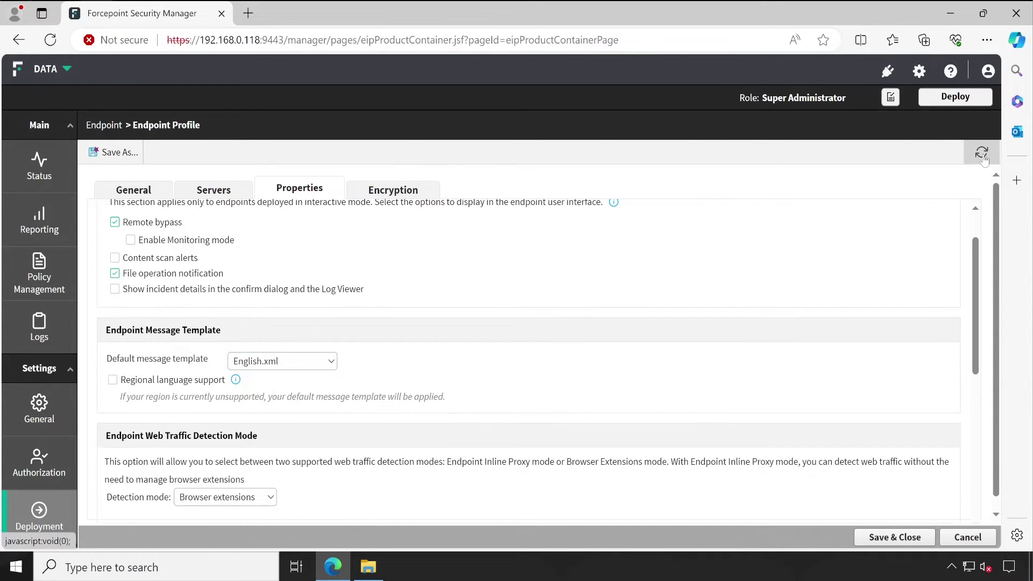
{"action": "left_click", "coordinate": [983, 153]}
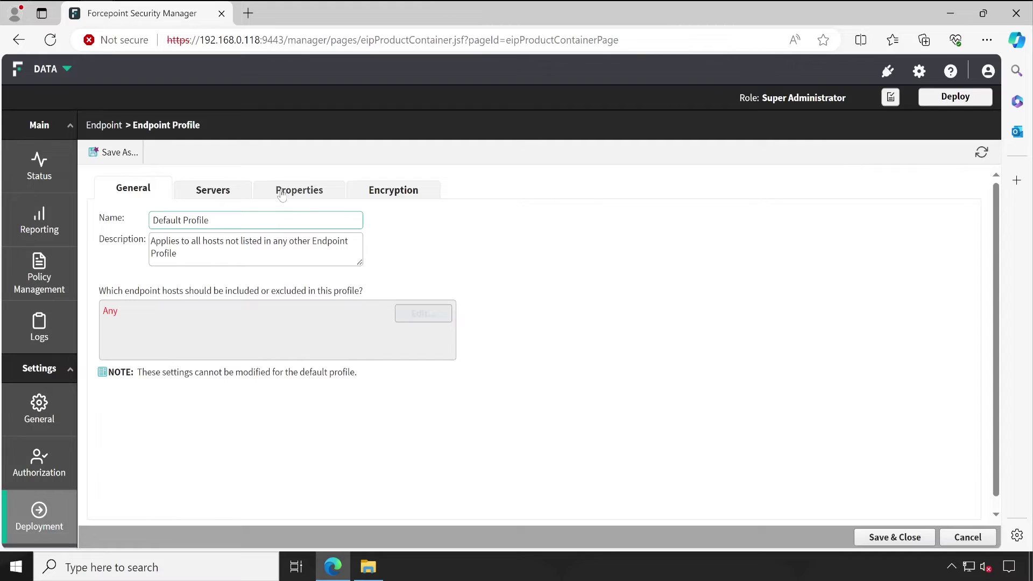
Step: Choose English-custom.xml as the default message template, save the profile, and deploy
{"action": "left_click", "coordinate": [290, 196]}
{"action": "left_click", "coordinate": [293, 417]}
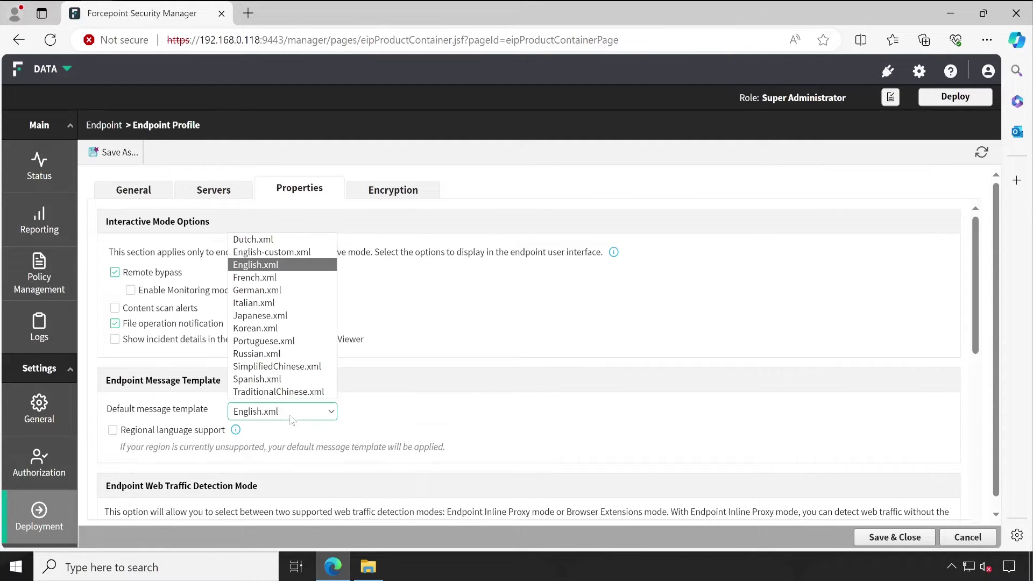
{"action": "left_click", "coordinate": [295, 253]}
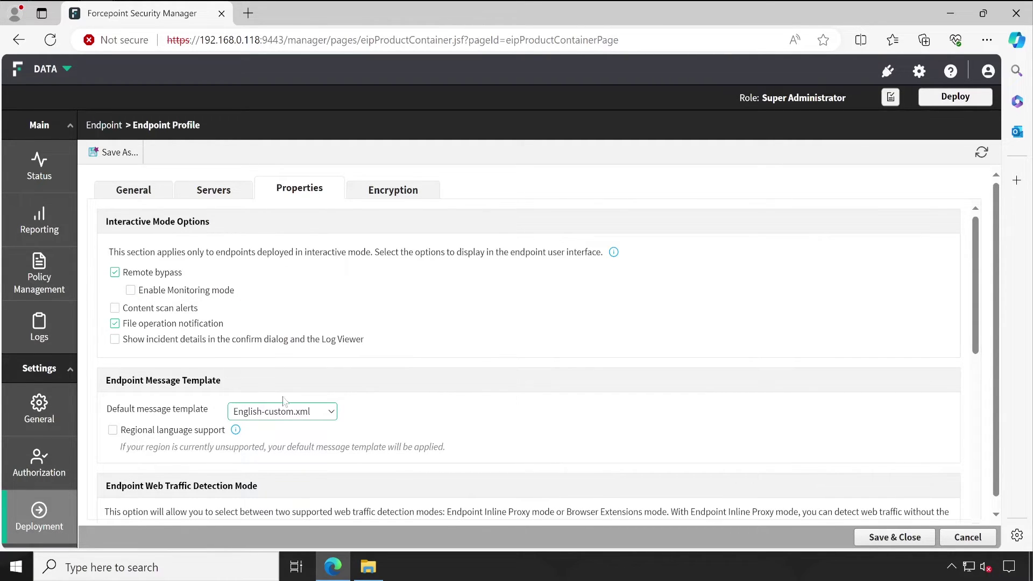
{"action": "left_click", "coordinate": [890, 541]}
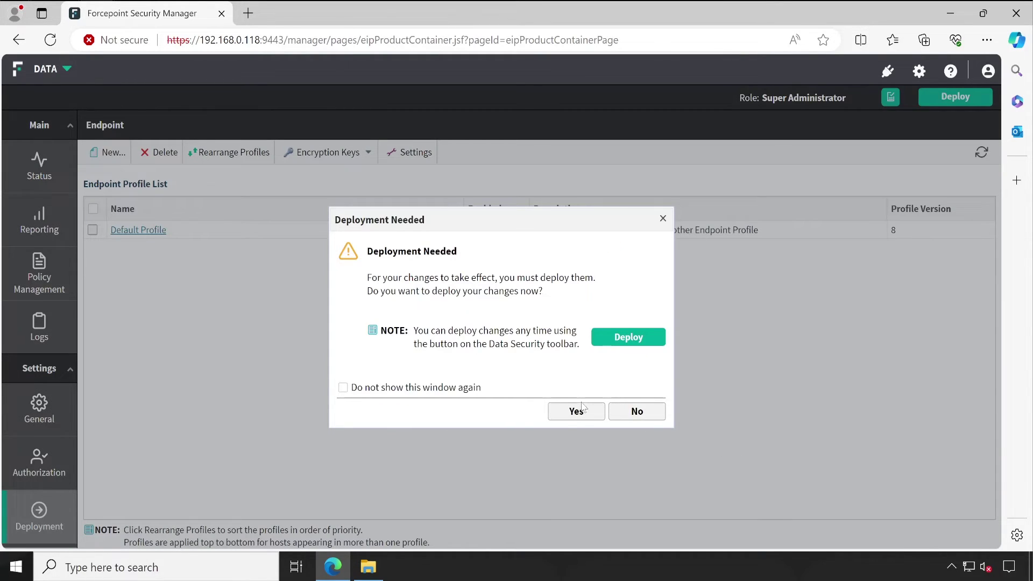
{"action": "left_click", "coordinate": [646, 343]}
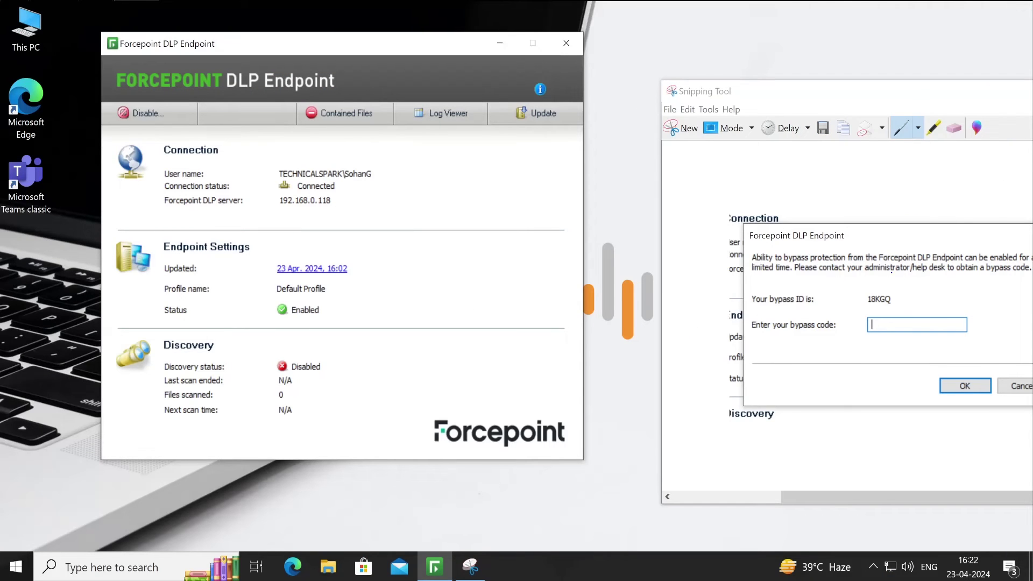
Step: Update the endpoint settings, open the new bypass prompt, and place it beside the old snip
{"action": "left_click_drag", "start_coordinate": [828, 103], "coordinate": [799, 91]}
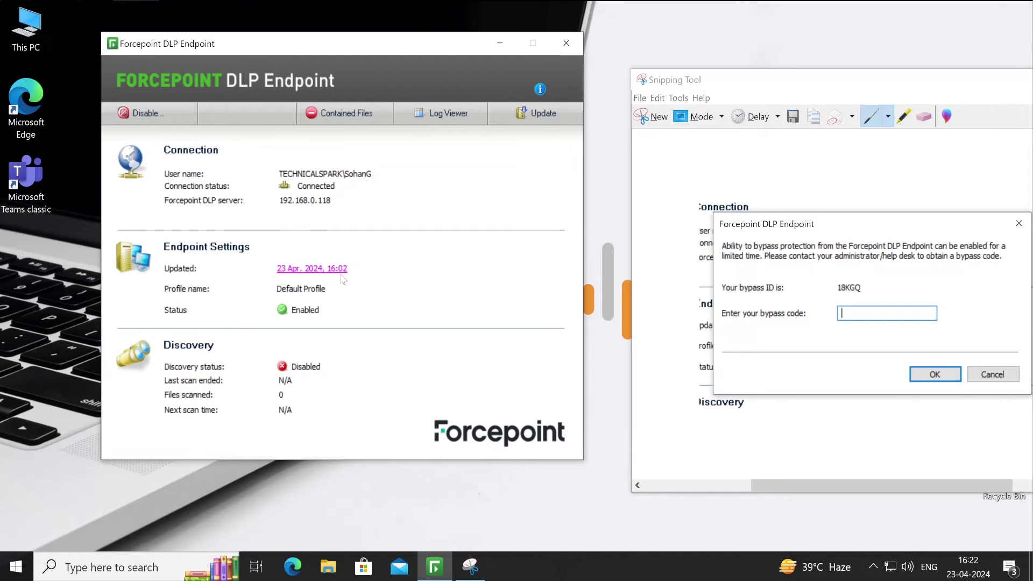
{"action": "left_click", "coordinate": [522, 117]}
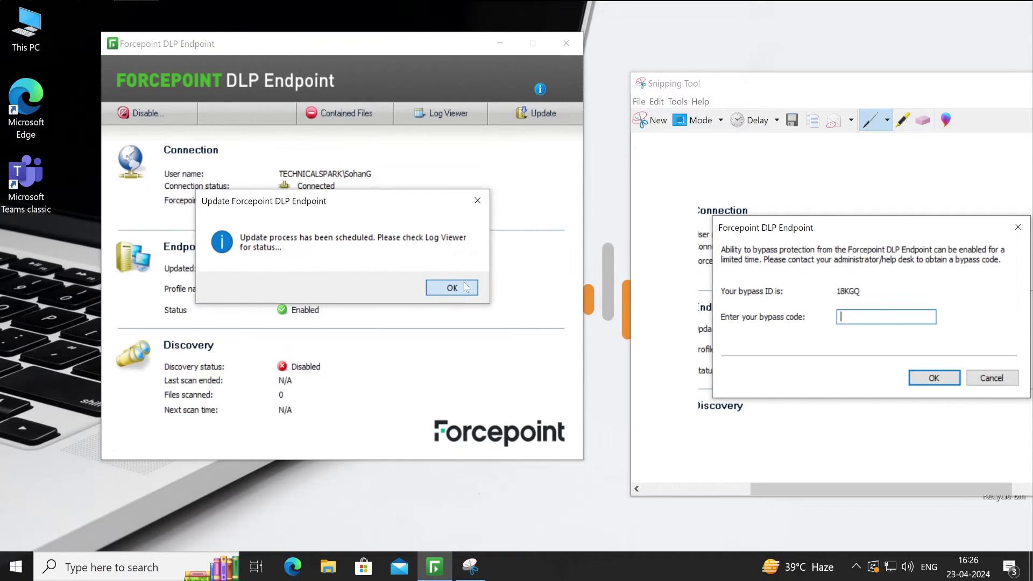
{"action": "left_click", "coordinate": [466, 288]}
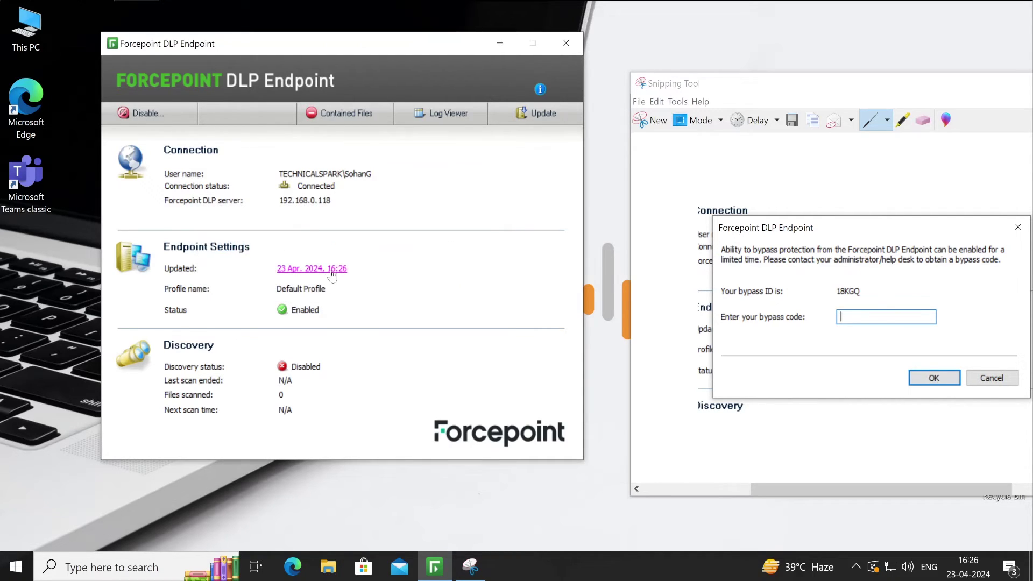
{"action": "left_click", "coordinate": [146, 113]}
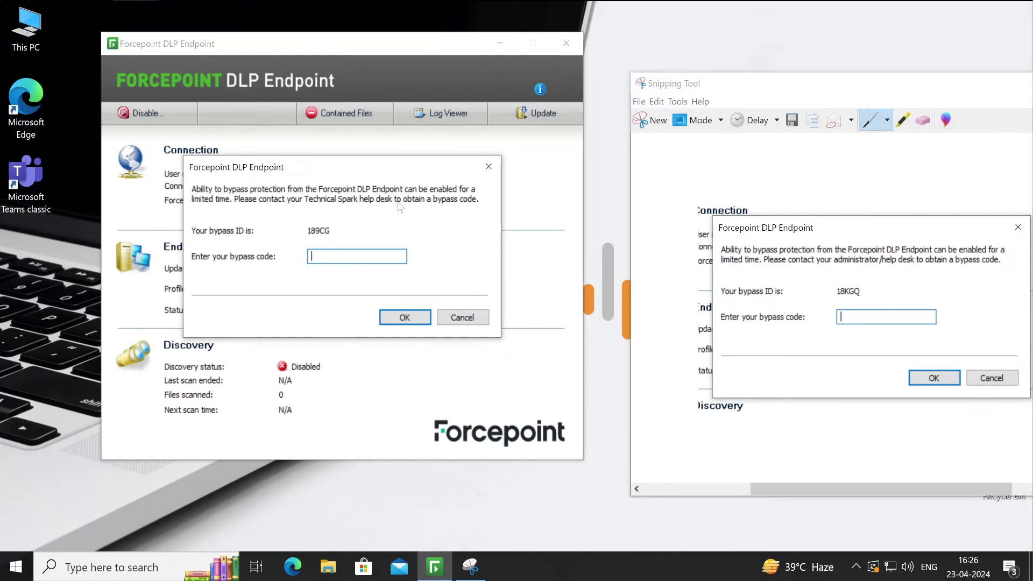
{"action": "left_click_drag", "start_coordinate": [418, 167], "coordinate": [264, 164]}
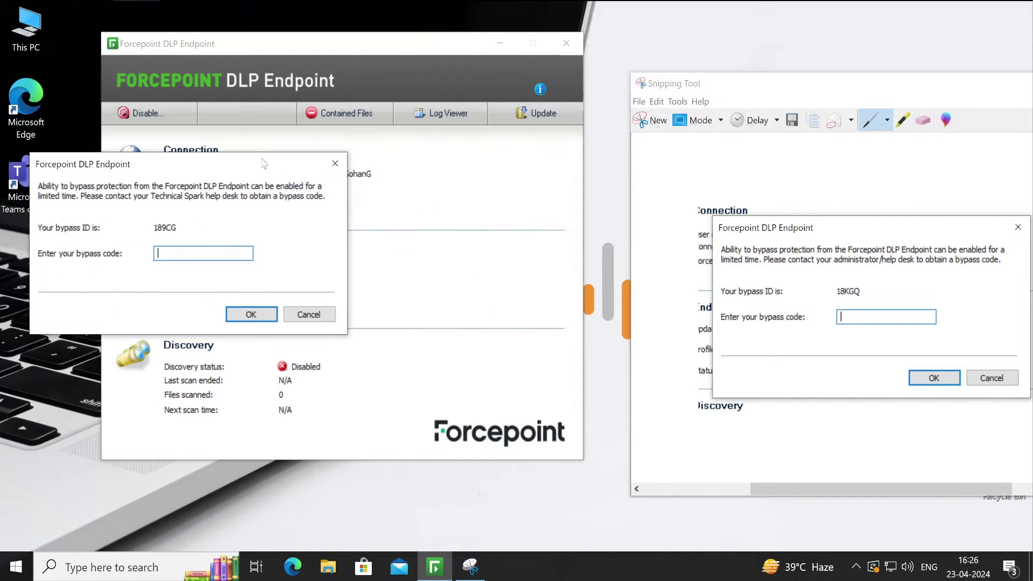
{"action": "left_click_drag", "start_coordinate": [782, 94], "coordinate": [654, 33]}
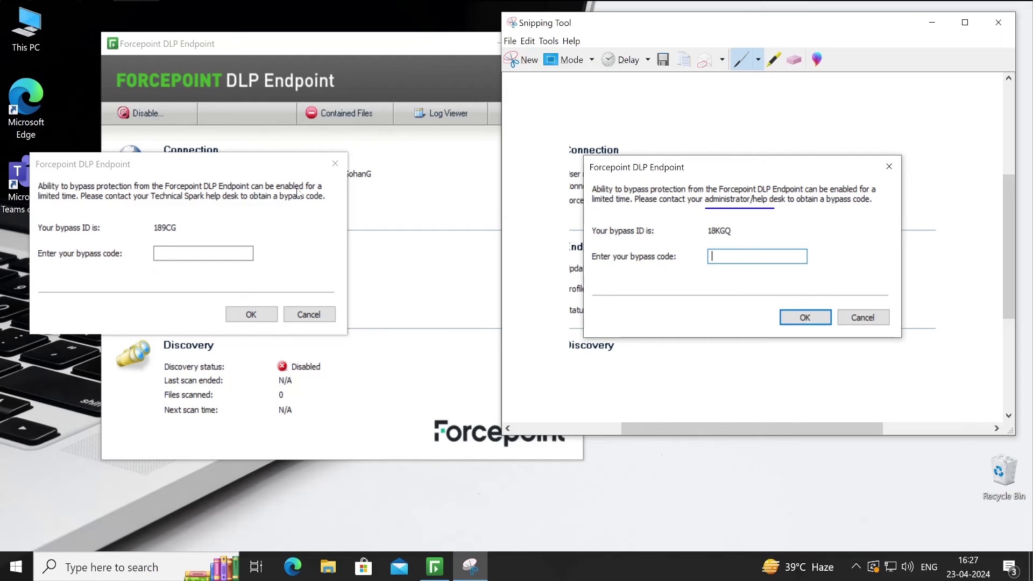
Step: Discard the old prompt snip unsaved, cancel the bypass prompt, and centre the endpoint window
{"action": "left_click", "coordinate": [998, 22]}
{"action": "left_click", "coordinate": [825, 246]}
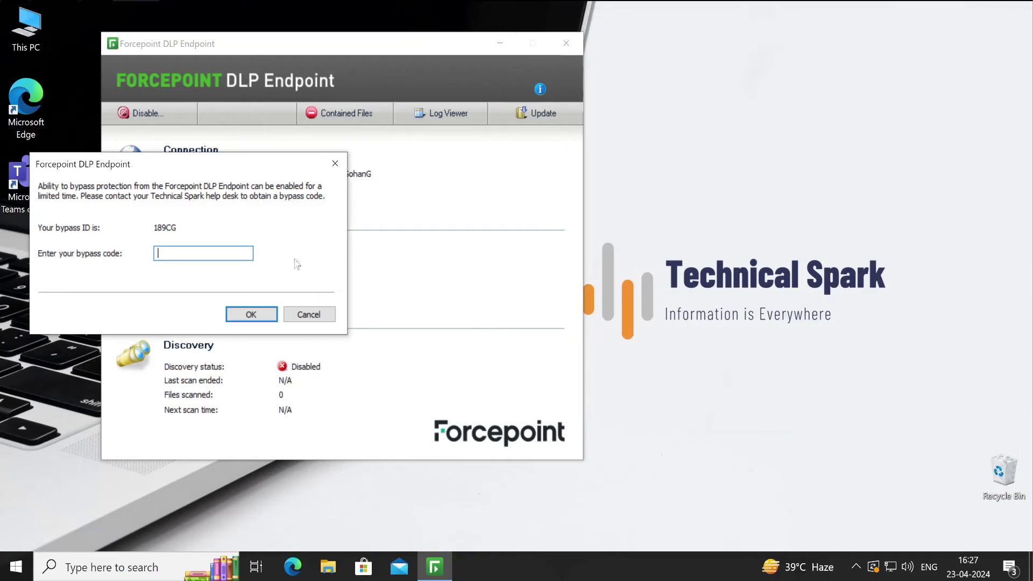
{"action": "left_click", "coordinate": [295, 321]}
{"action": "left_click_drag", "start_coordinate": [341, 48], "coordinate": [504, 47]}
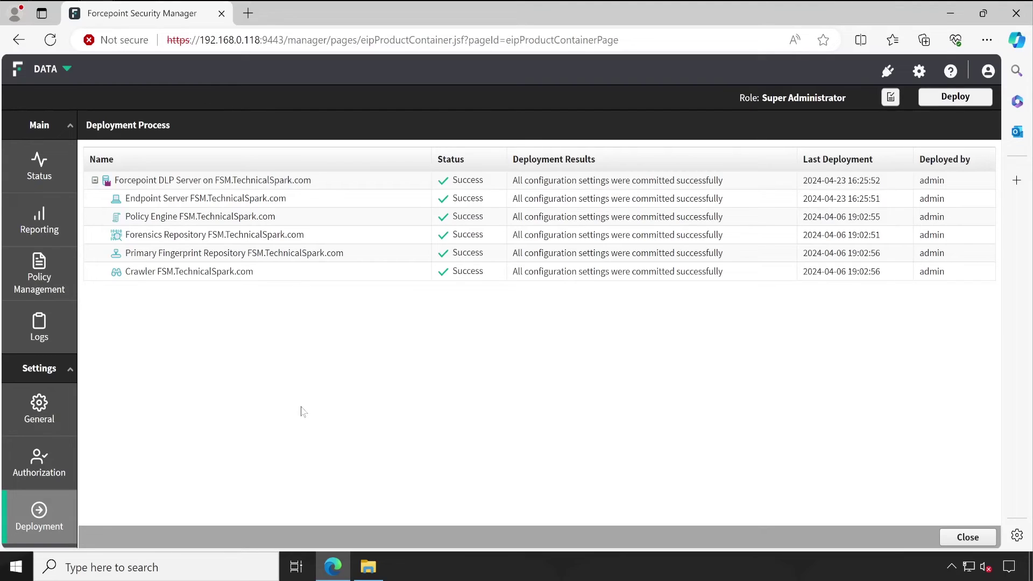
Step: Restore the msgFiles folder window, now listing English-custom, in front of Security Manager
{"action": "left_click", "coordinate": [368, 567]}
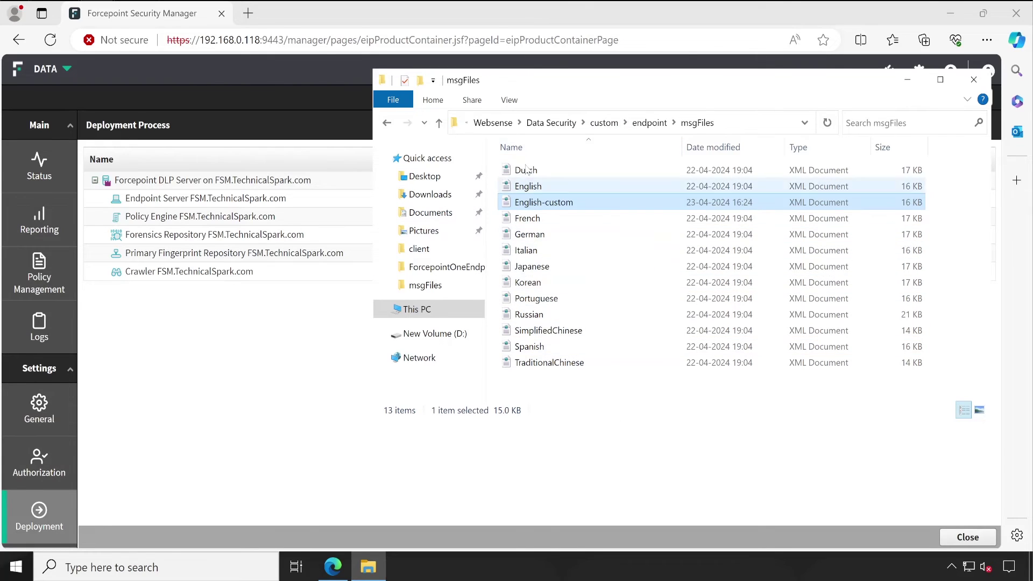
{"action": "right_click", "coordinate": [540, 203]}
{"action": "left_click", "coordinate": [554, 226]}
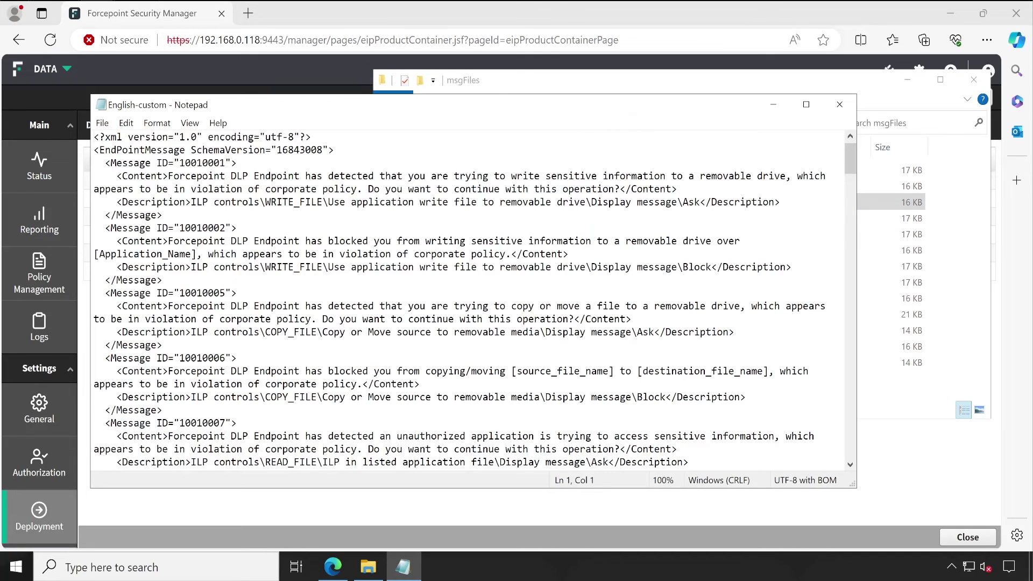
{"action": "left_click_drag", "start_coordinate": [730, 106], "coordinate": [615, 107]}
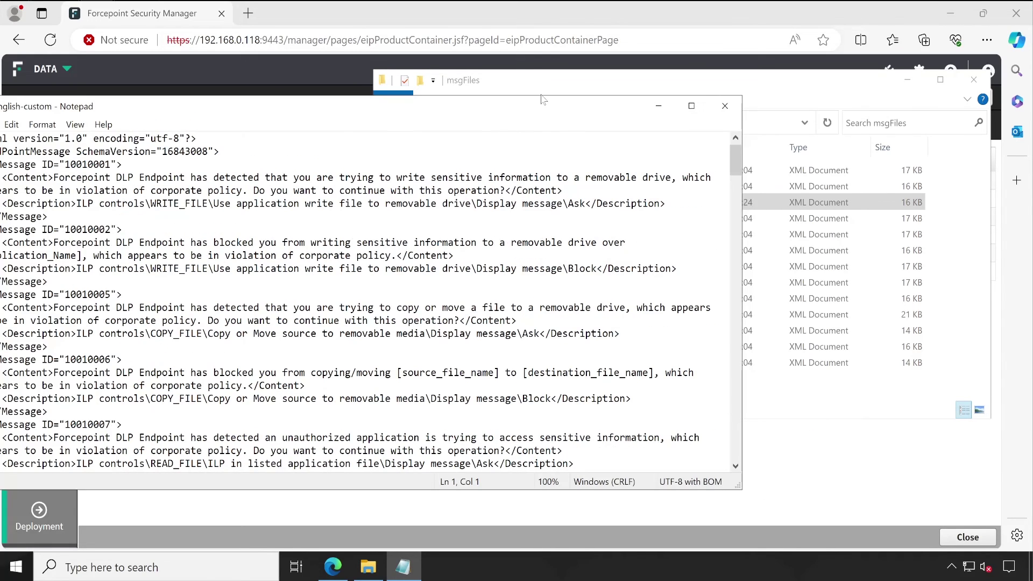
{"action": "left_click_drag", "start_coordinate": [542, 101], "coordinate": [647, 96]}
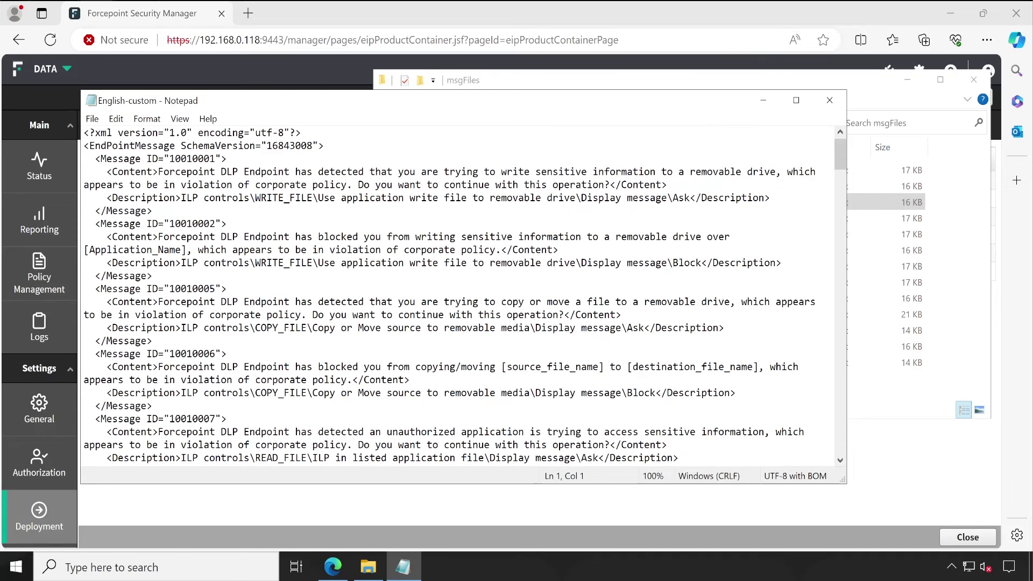
{"action": "left_click_drag", "start_coordinate": [840, 153], "coordinate": [840, 438]}
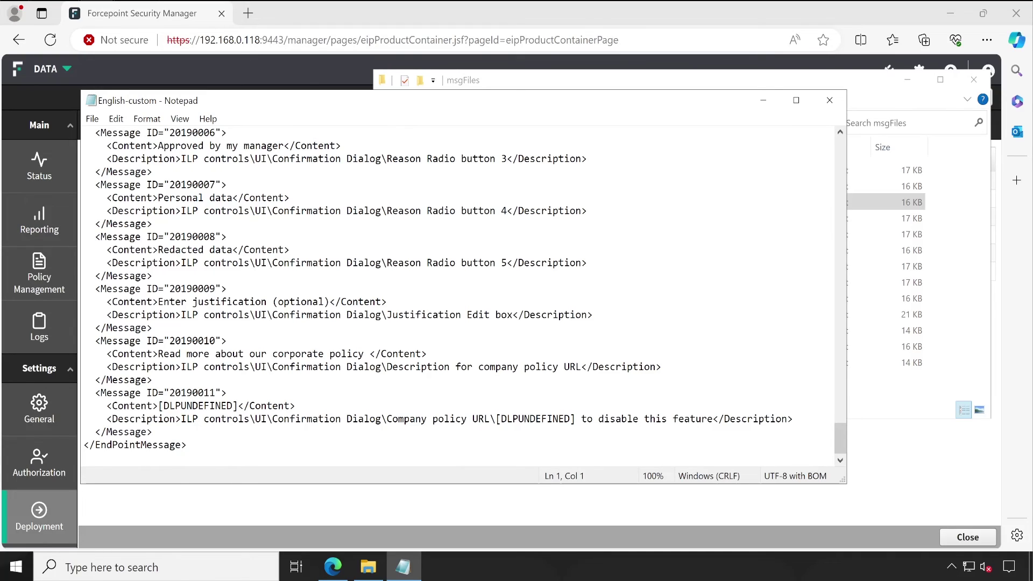
{"action": "left_click", "coordinate": [830, 100]}
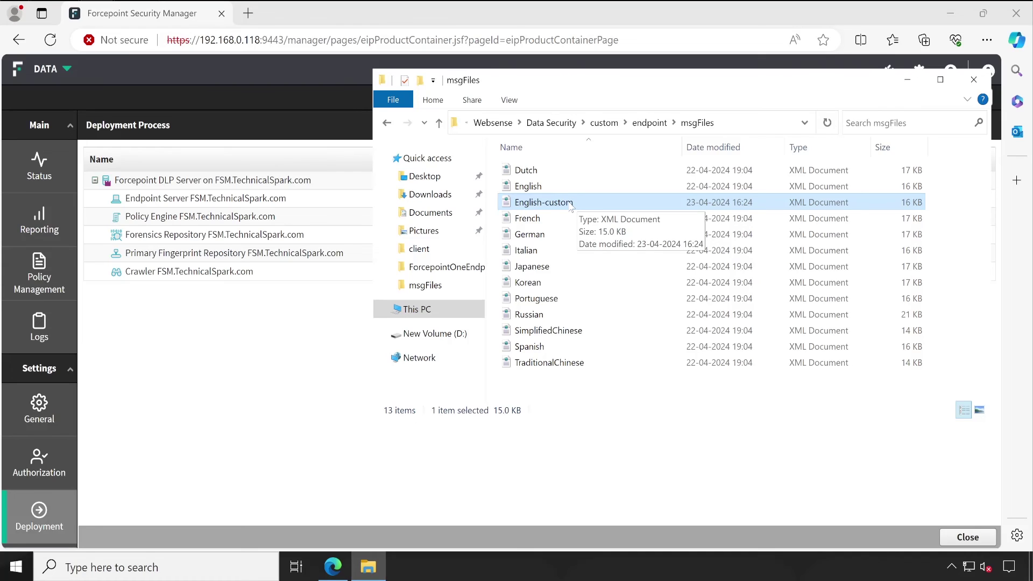
Step: Bring the Deployment Process results forward and expand the Deployment section's sub-pages
{"action": "left_click", "coordinate": [295, 346]}
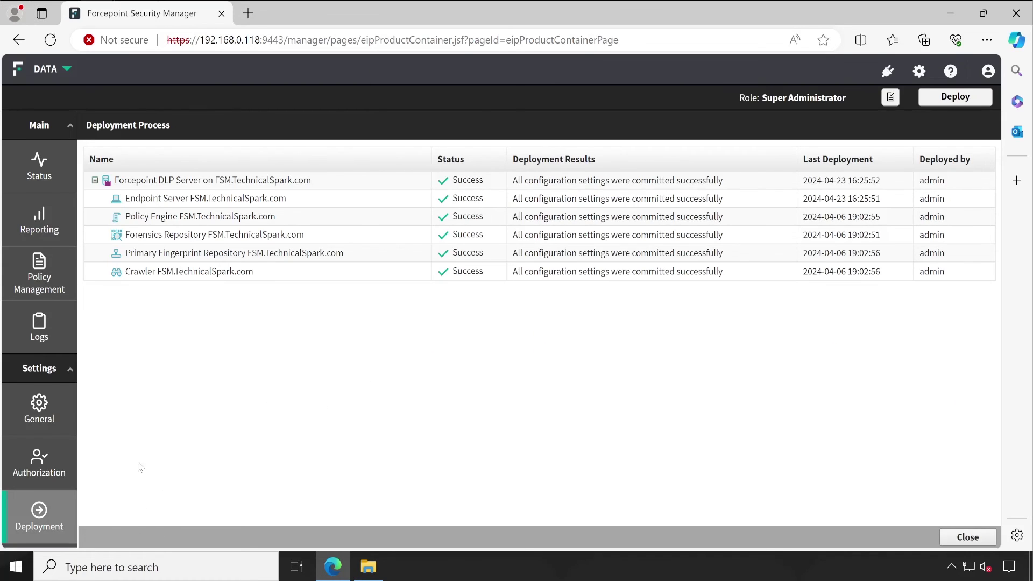
{"action": "left_click", "coordinate": [50, 526]}
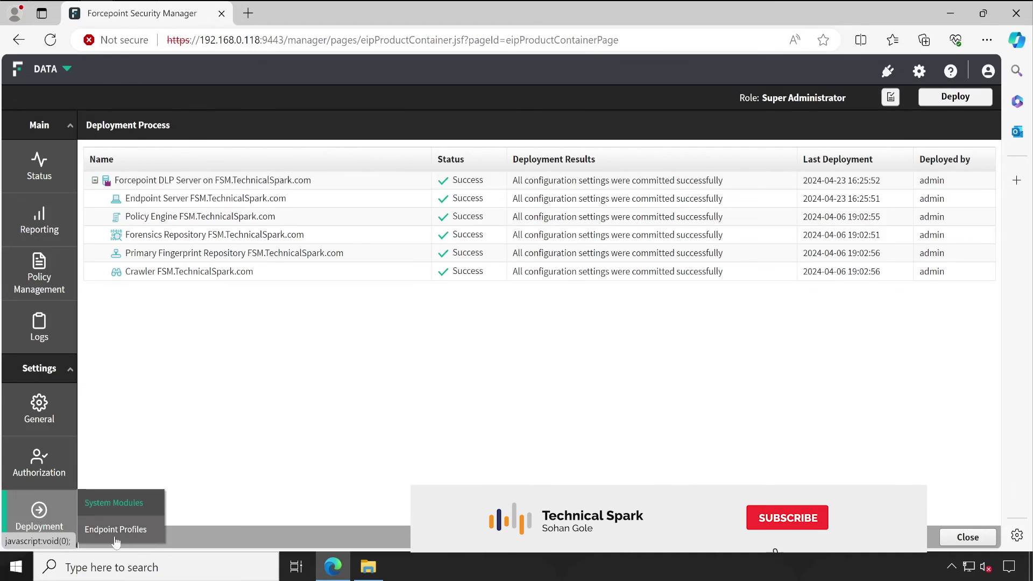